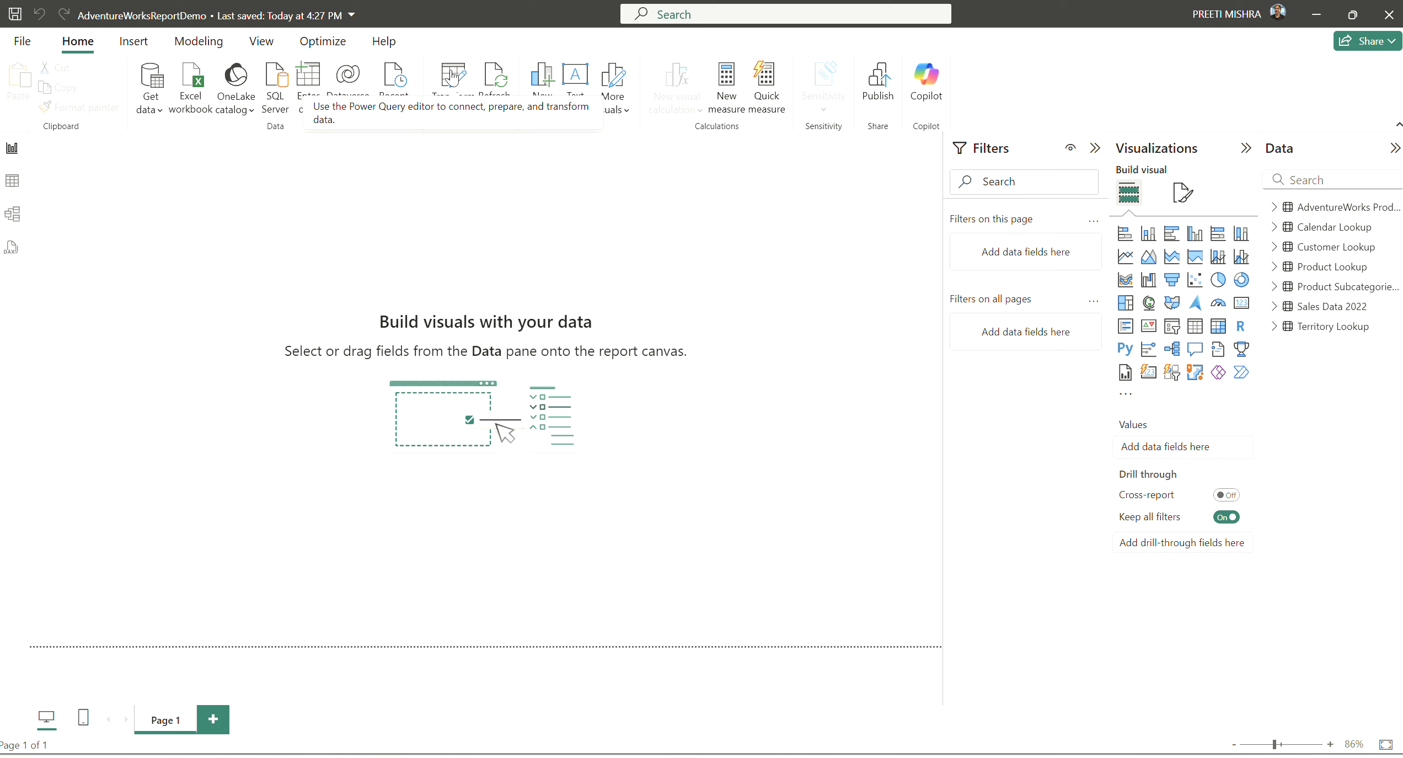
Open the Power Query editor and import the CSV file Product Category Sales (Unpivot Demo) as a new query.
left_click(458, 90)
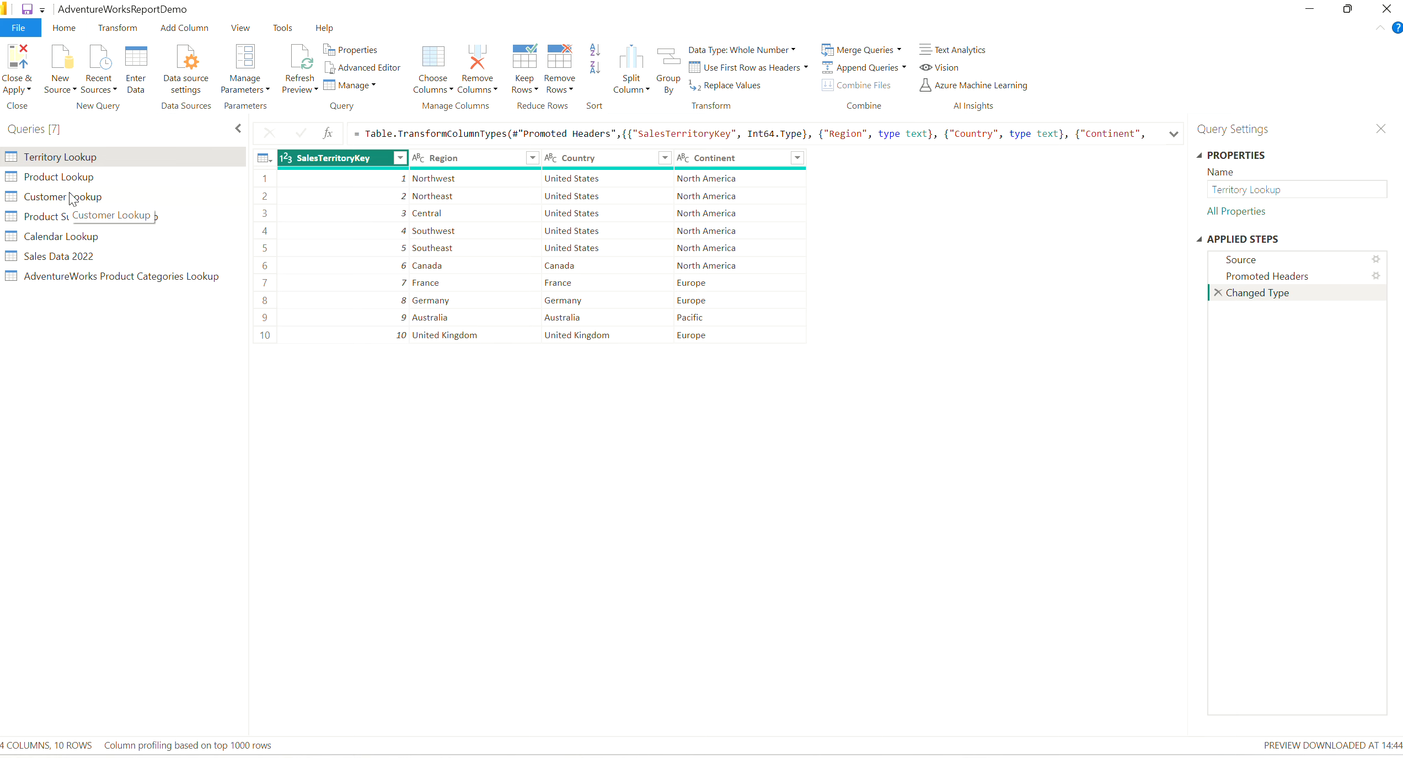
left_click(64, 71)
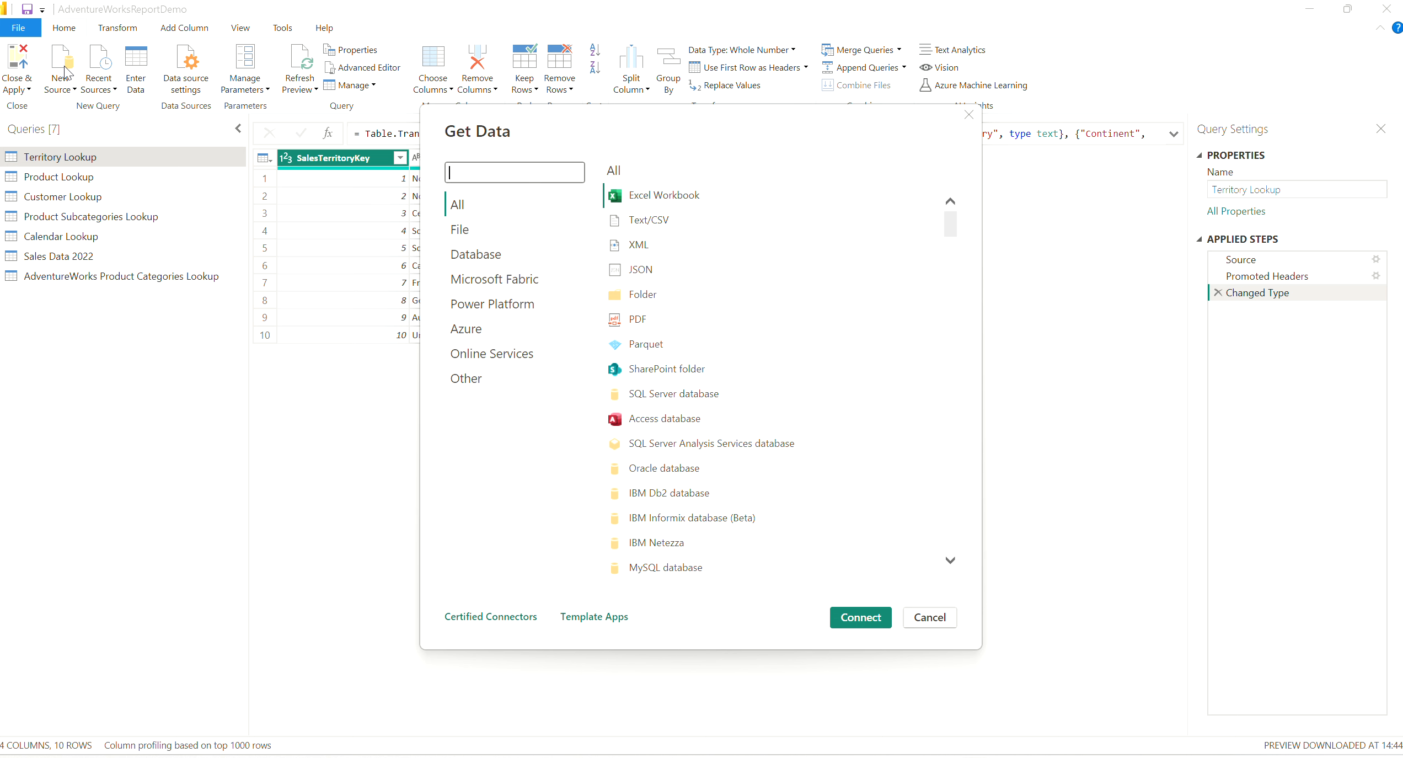
left_click(670, 226)
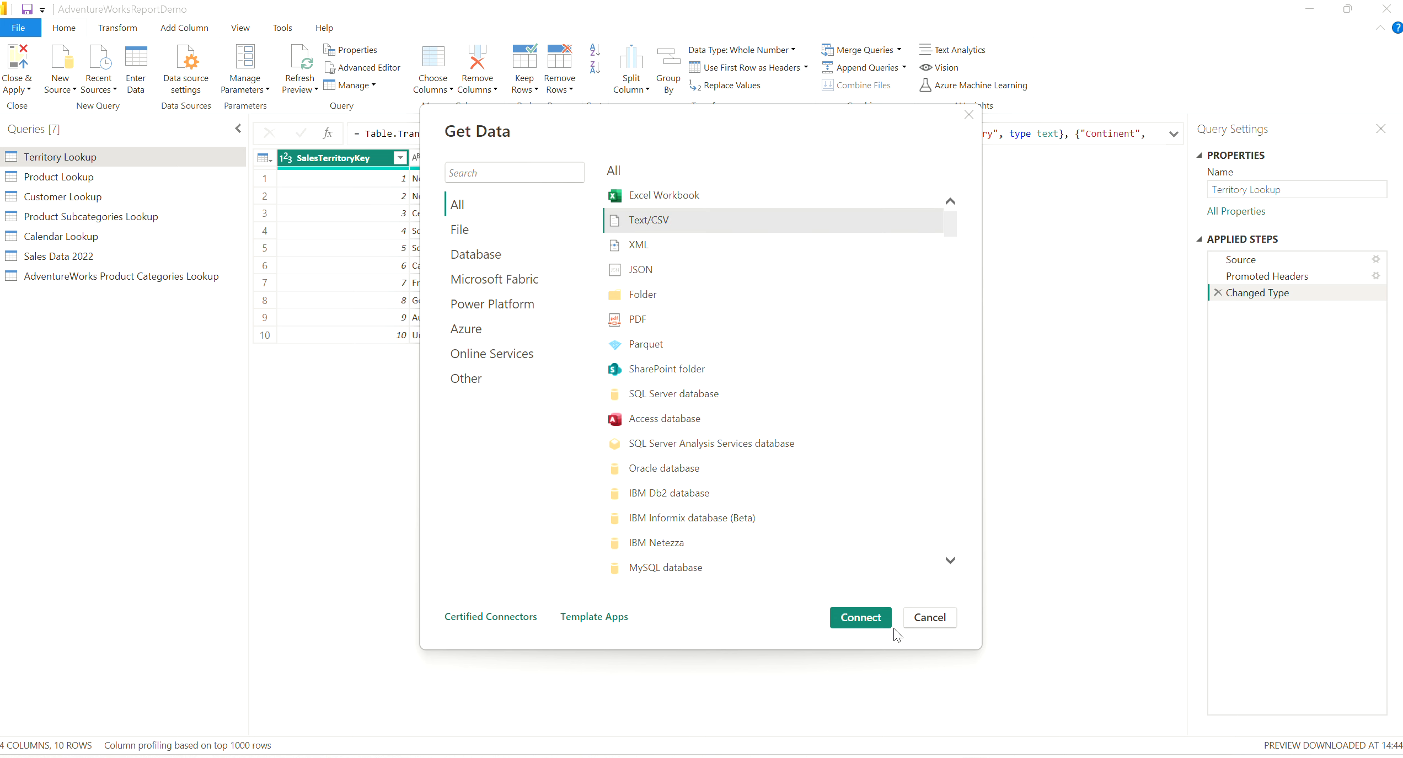
left_click(859, 618)
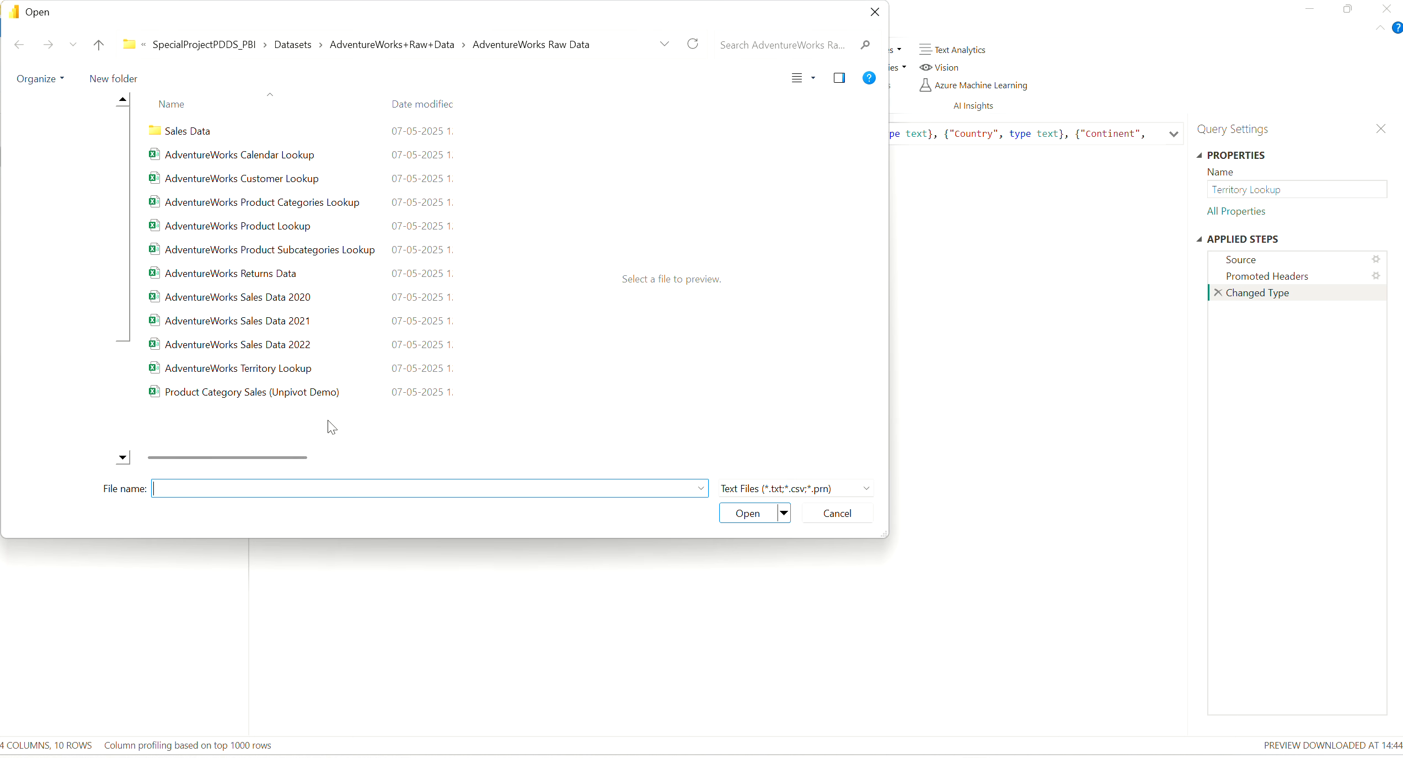
left_click(316, 395)
left_click(756, 513)
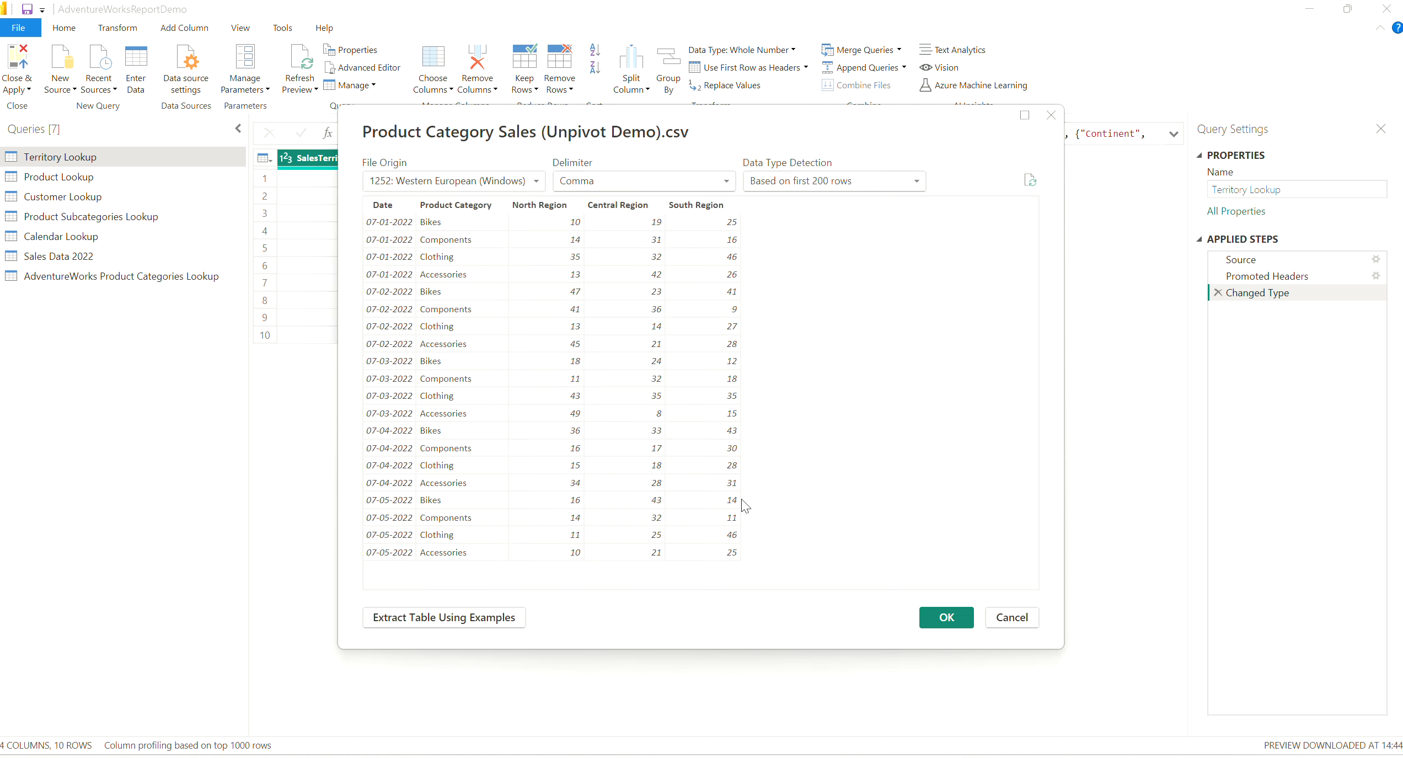
left_click(947, 617)
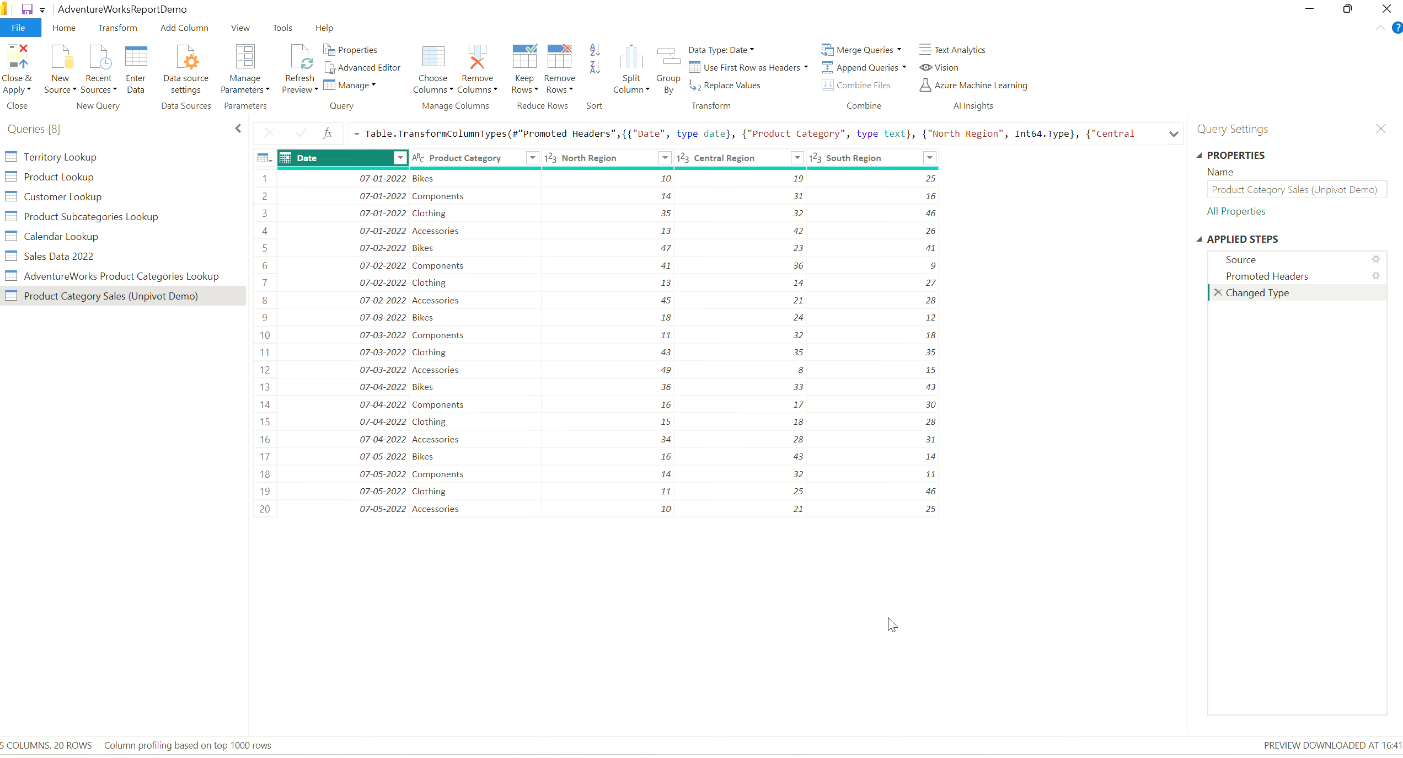
left_click(603, 160)
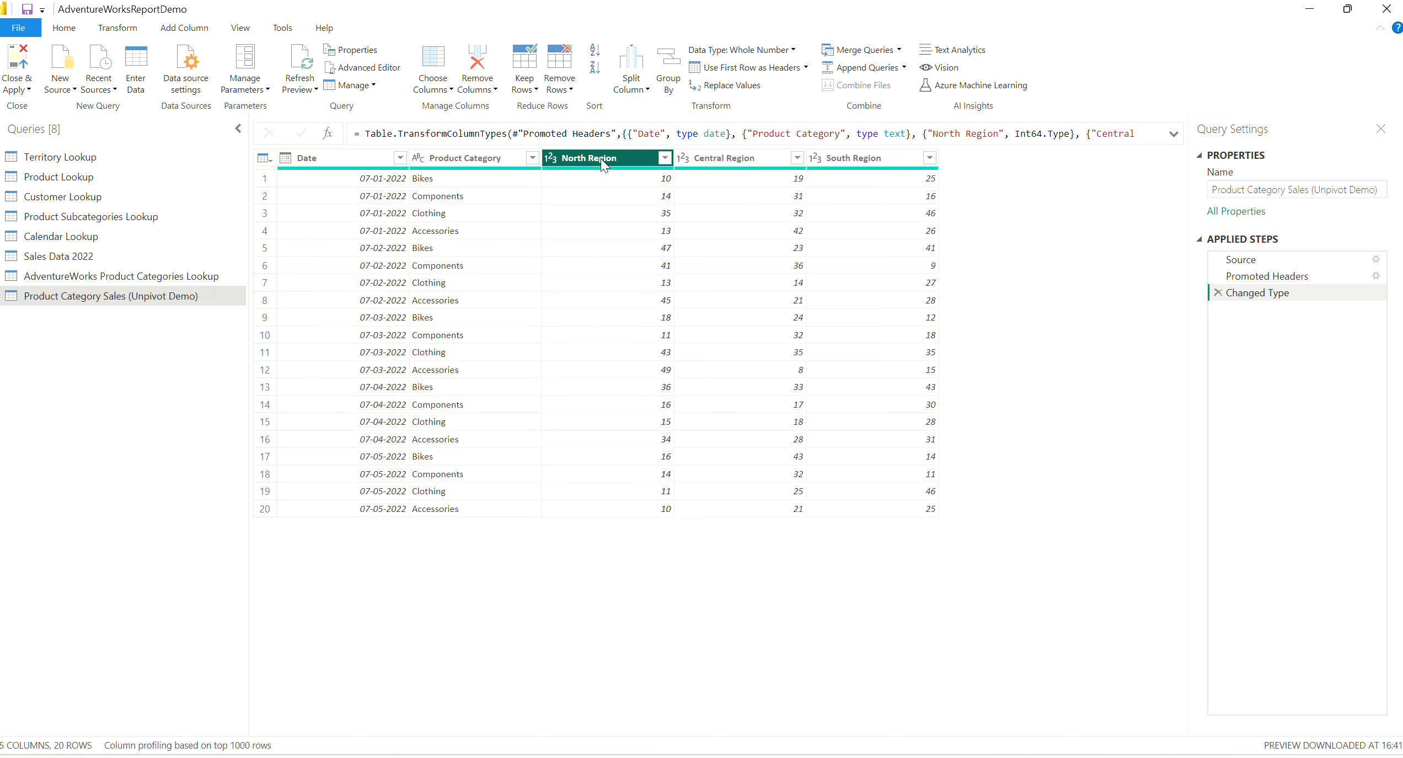
left_click(782, 166)
left_click(901, 168)
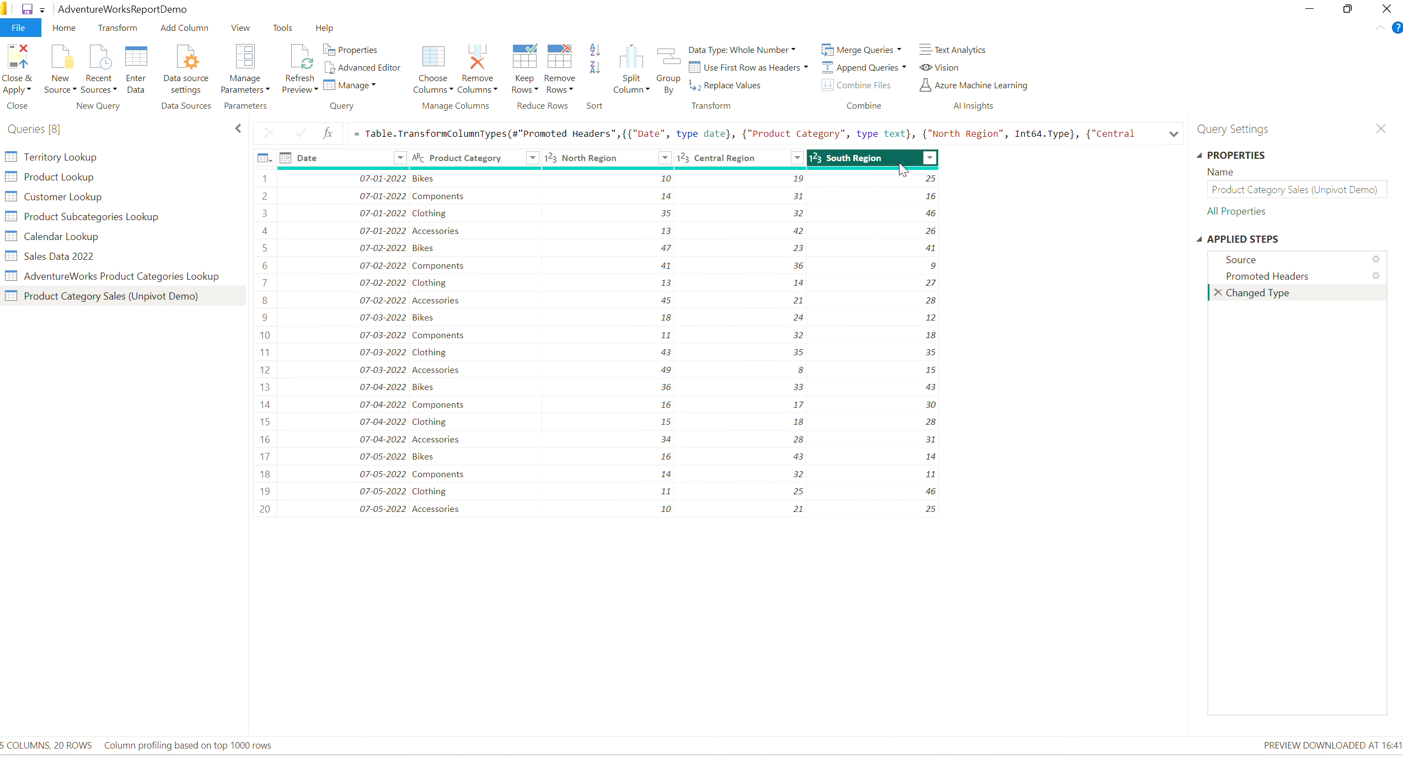
left_click(599, 169)
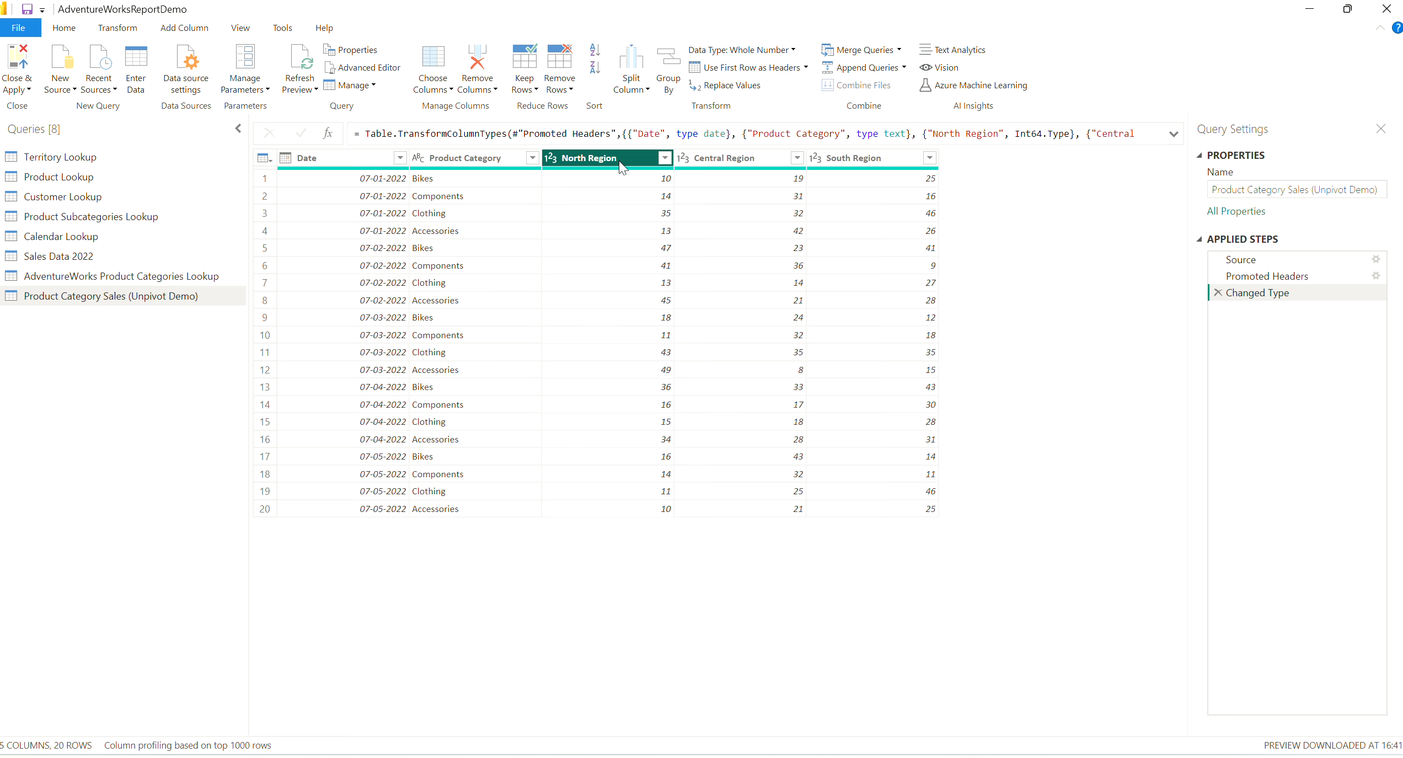
left_click(727, 162)
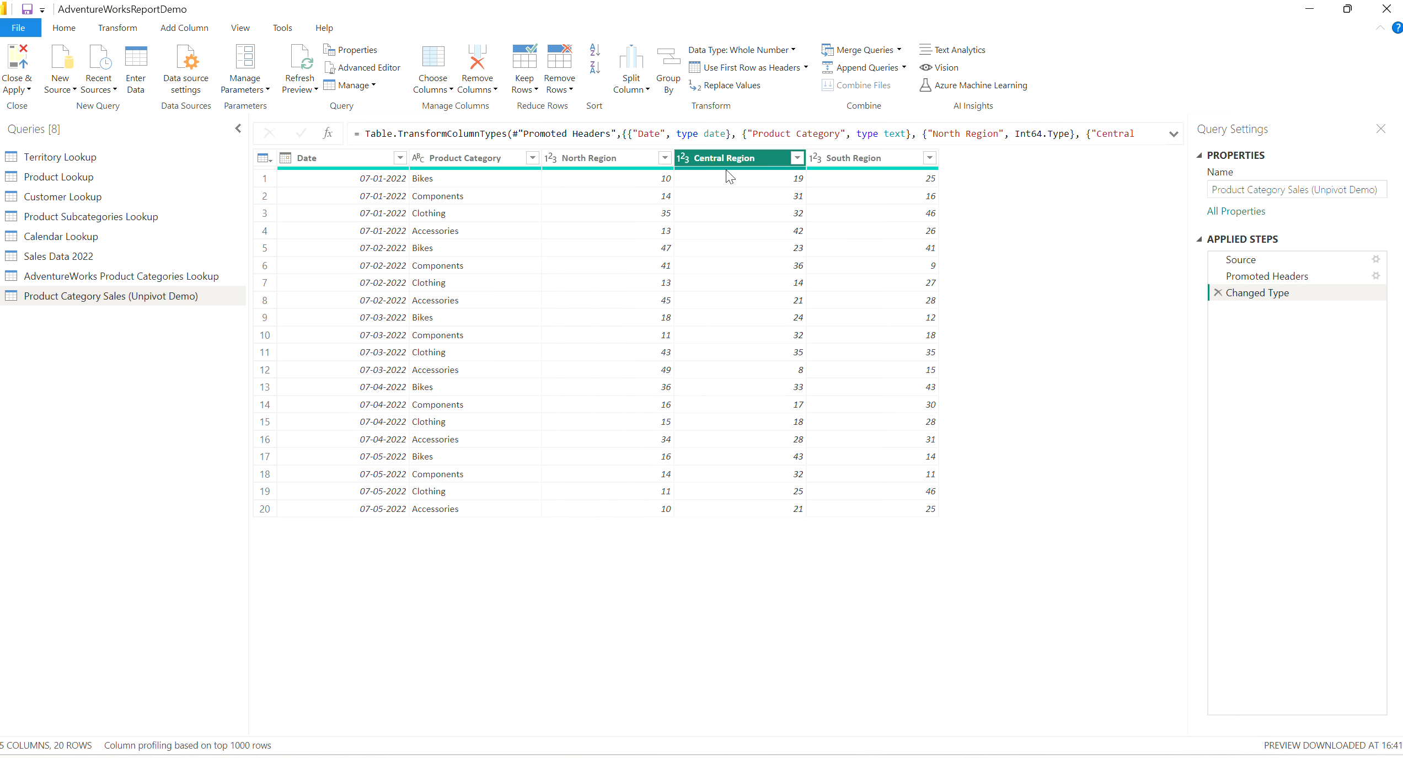
left_click(643, 163, "ctrl")
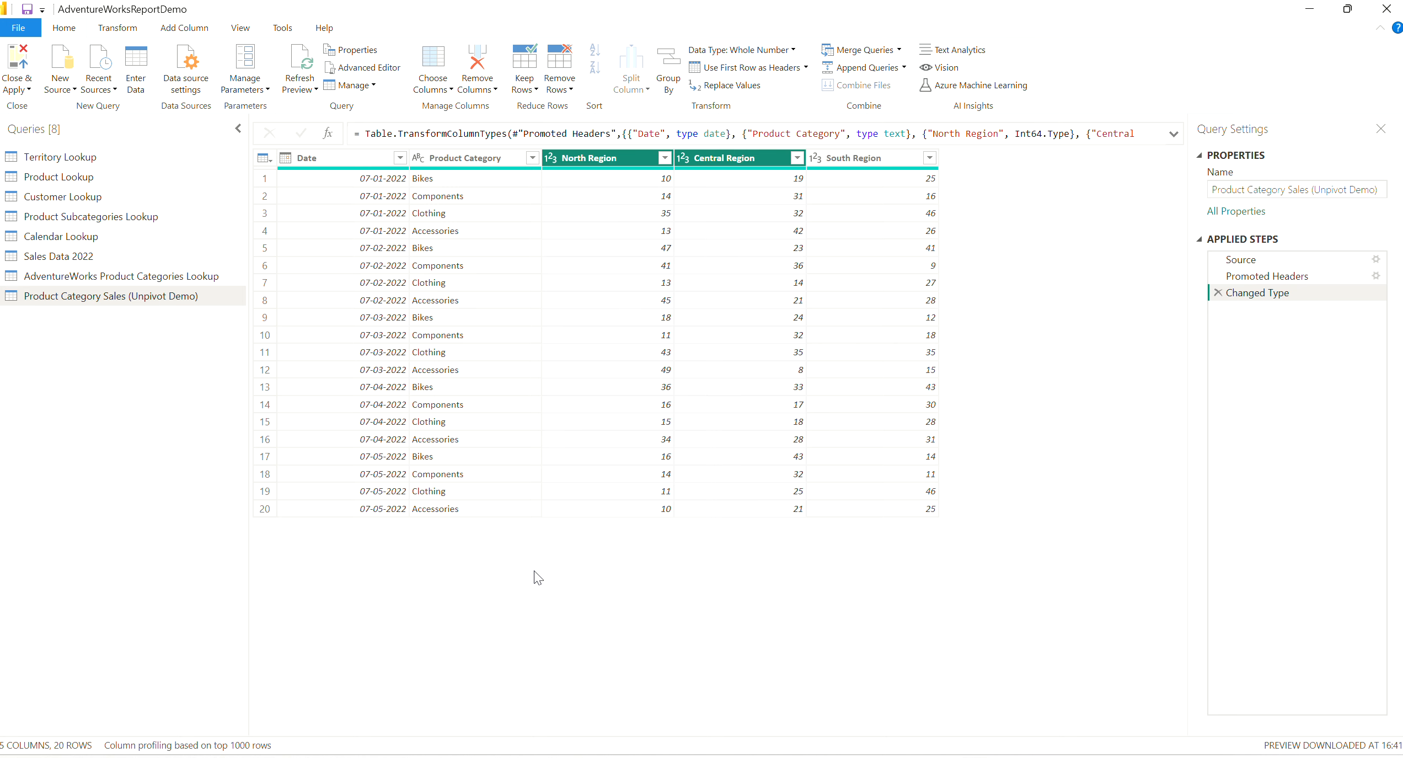
left_click(595, 460)
Unpivot the North Region, Central Region and South Region columns of the product category sales table.
left_click(607, 161)
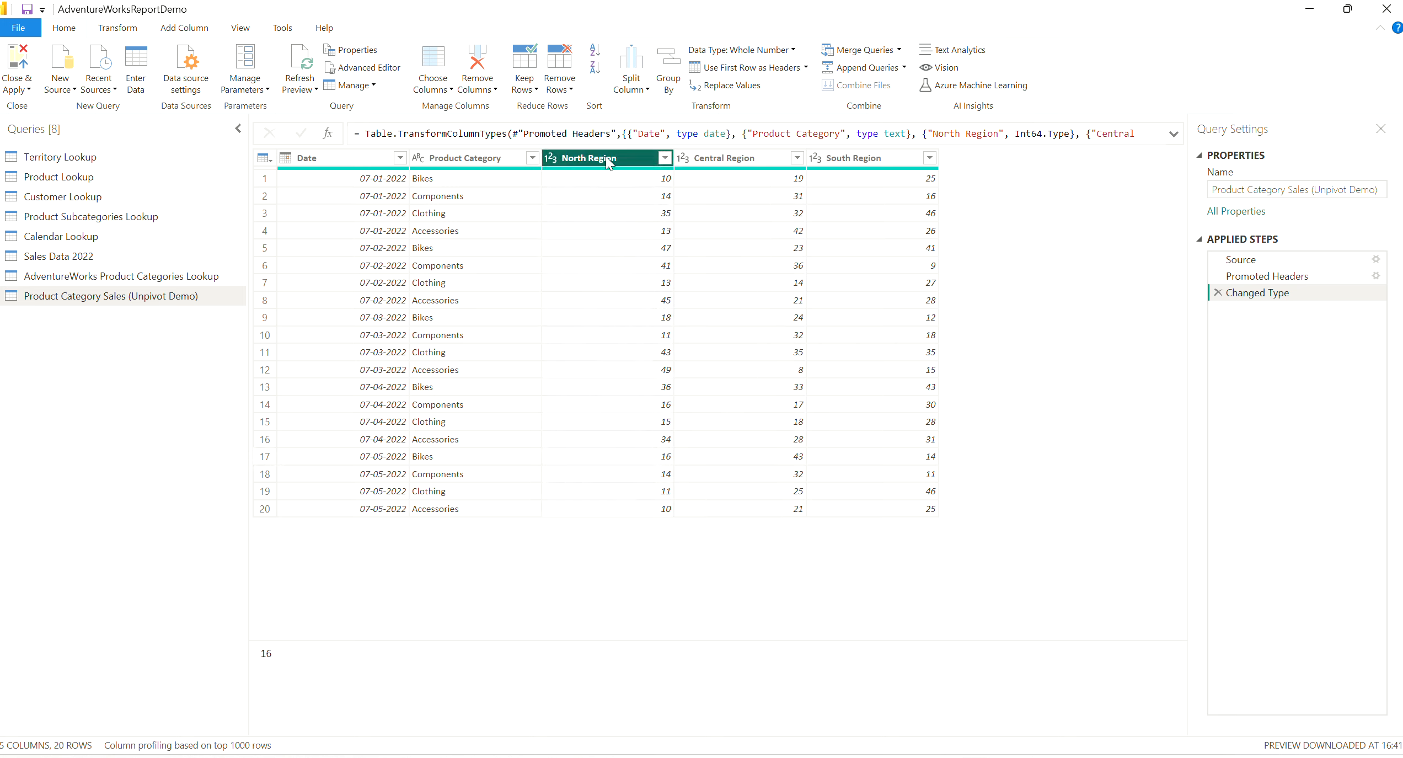
left_click(737, 160, "ctrl")
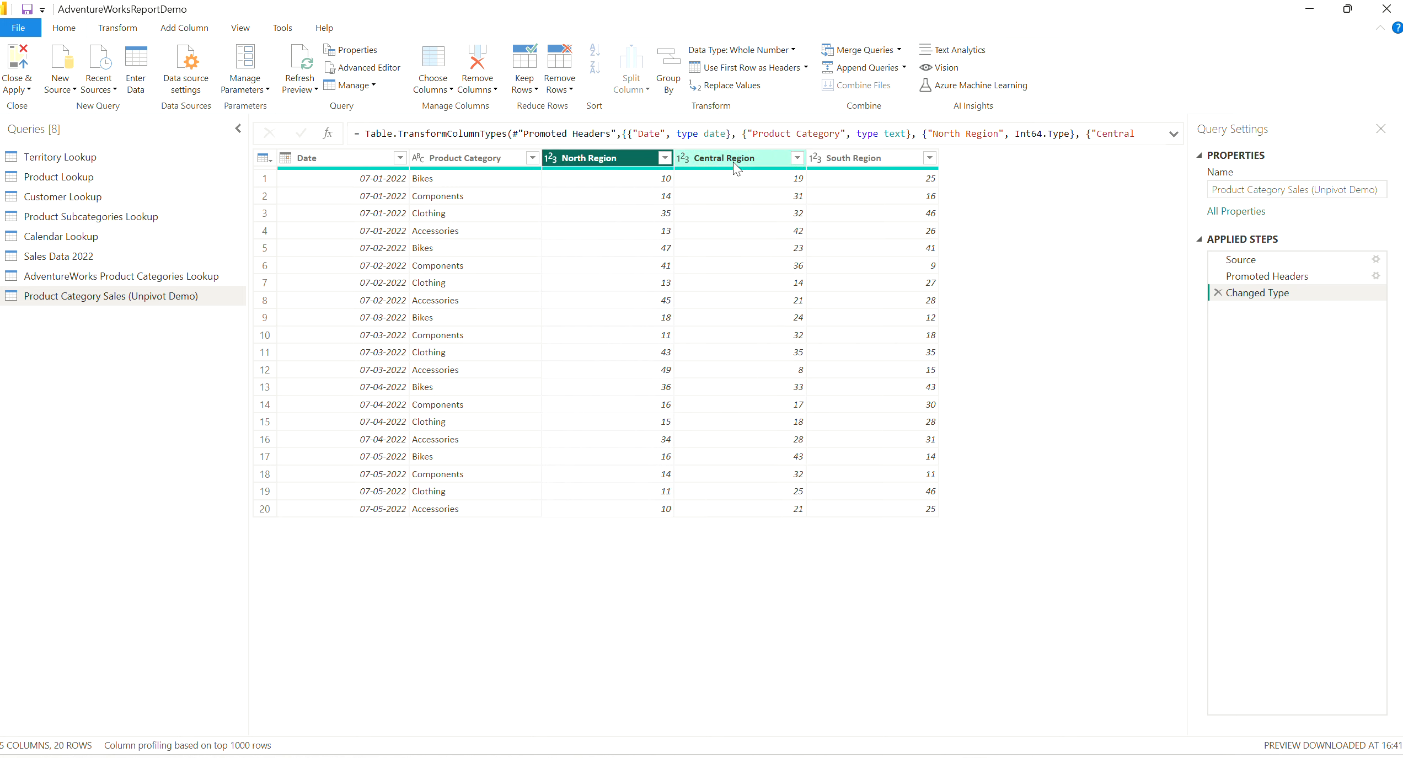
left_click(888, 159, "ctrl")
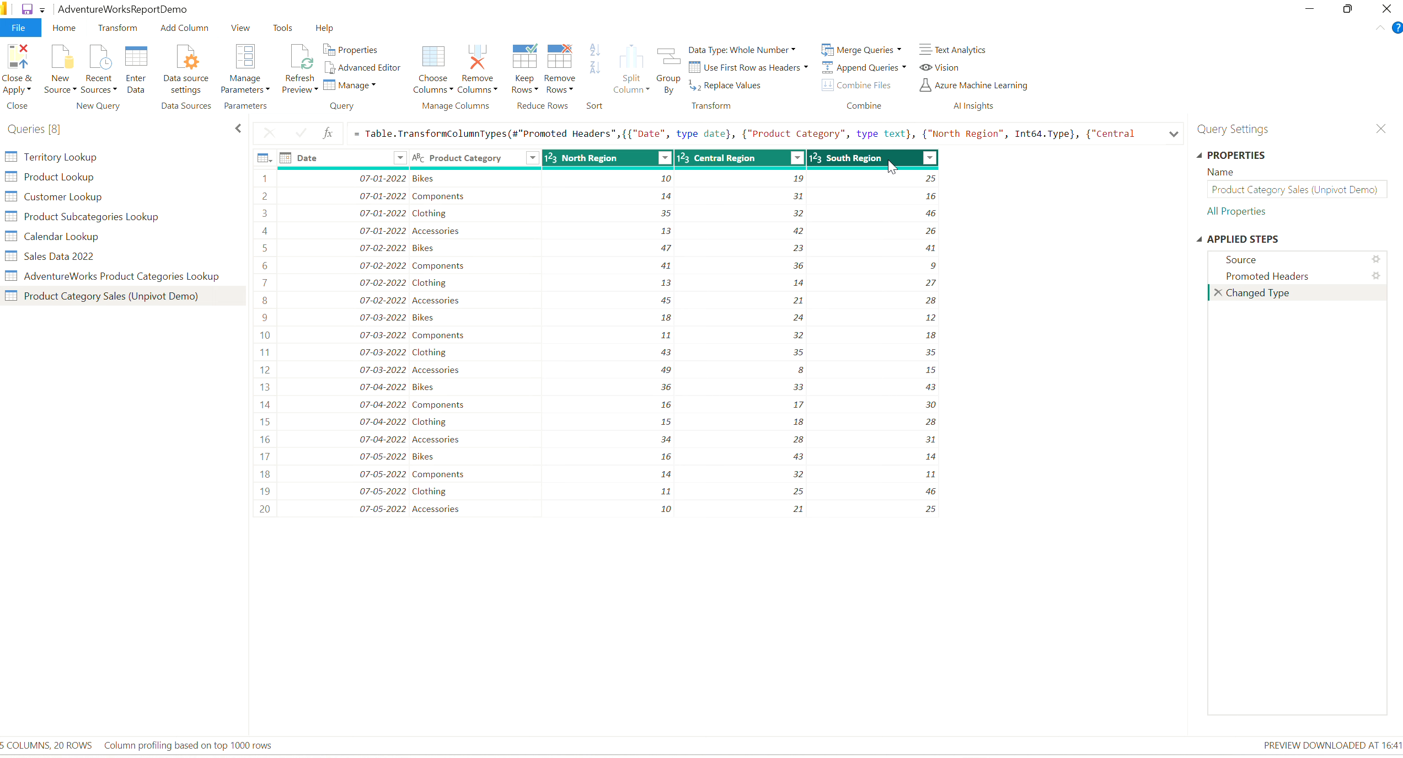
left_click(110, 32)
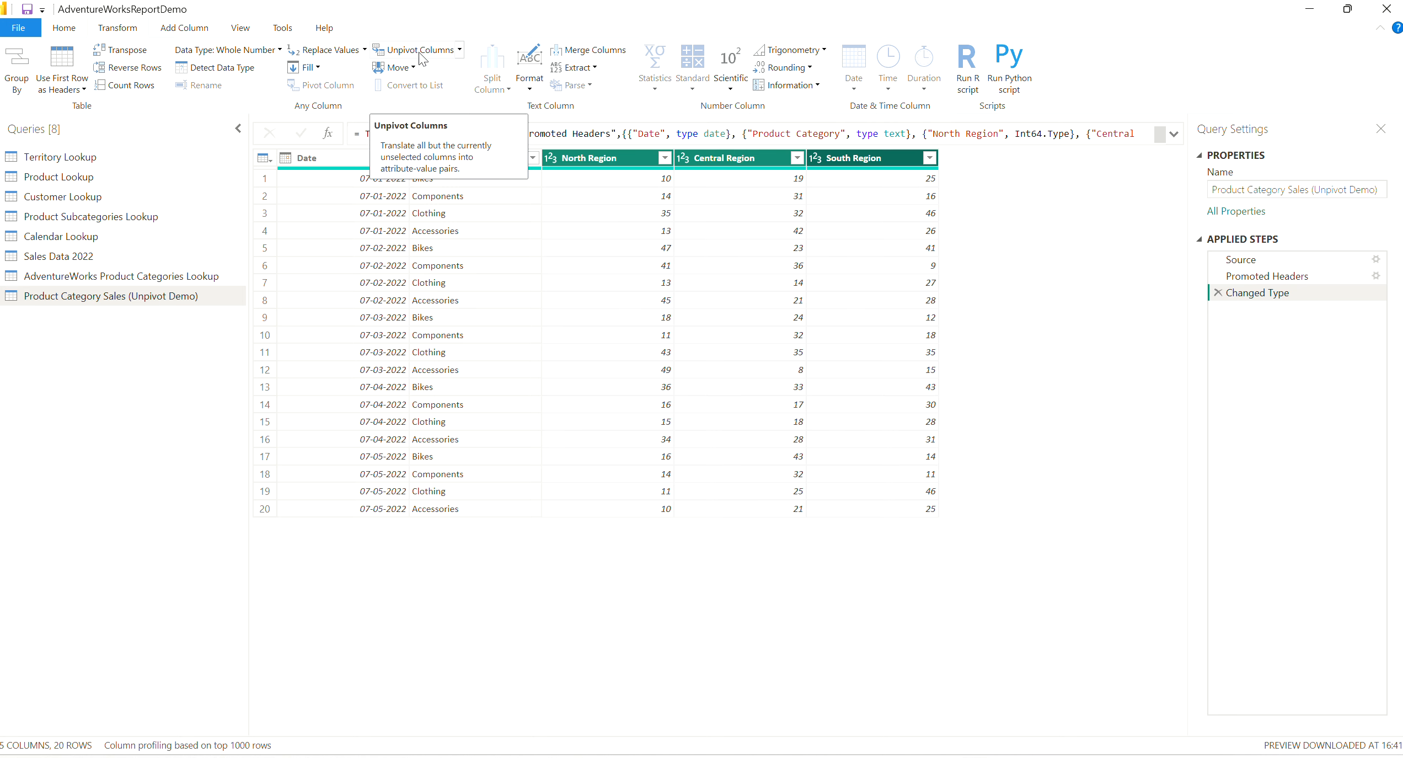
left_click(459, 50)
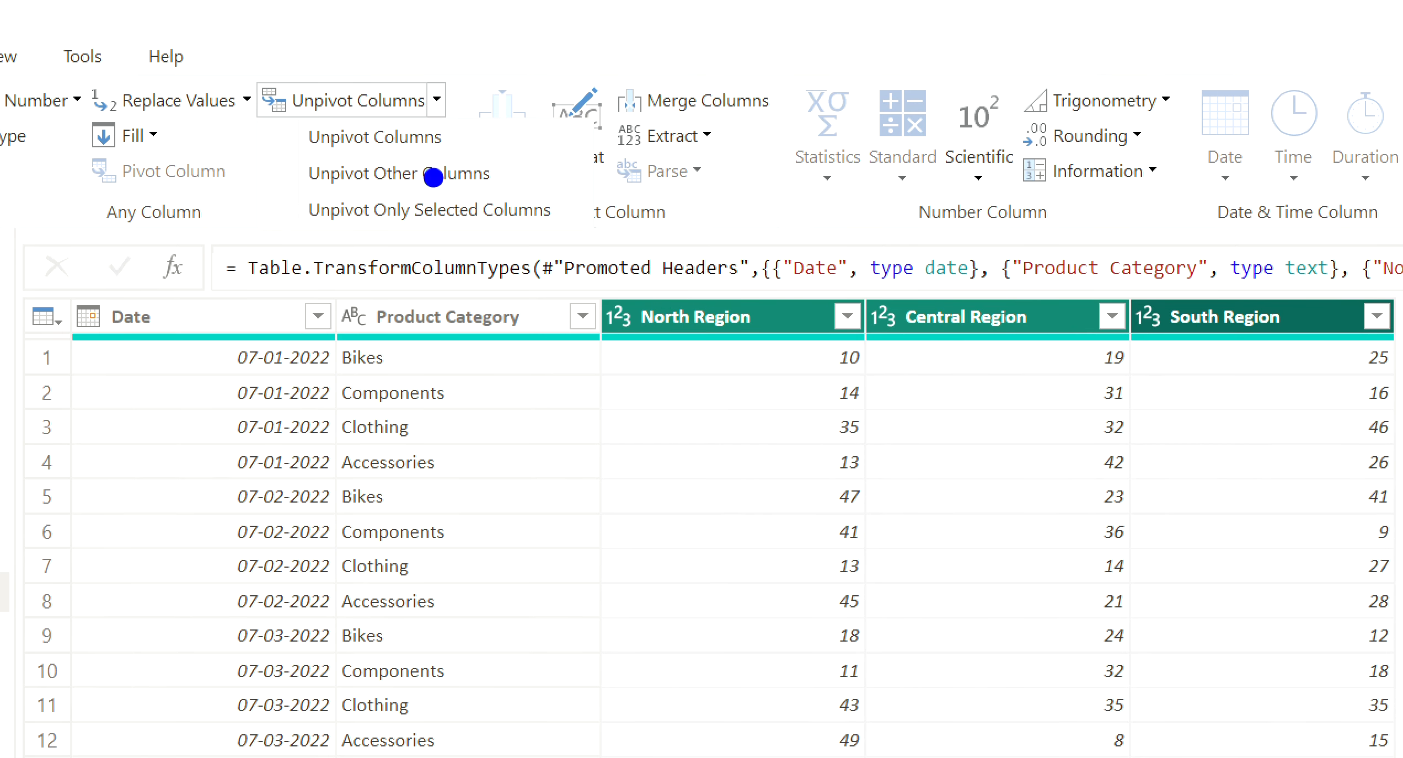
left_click(414, 210)
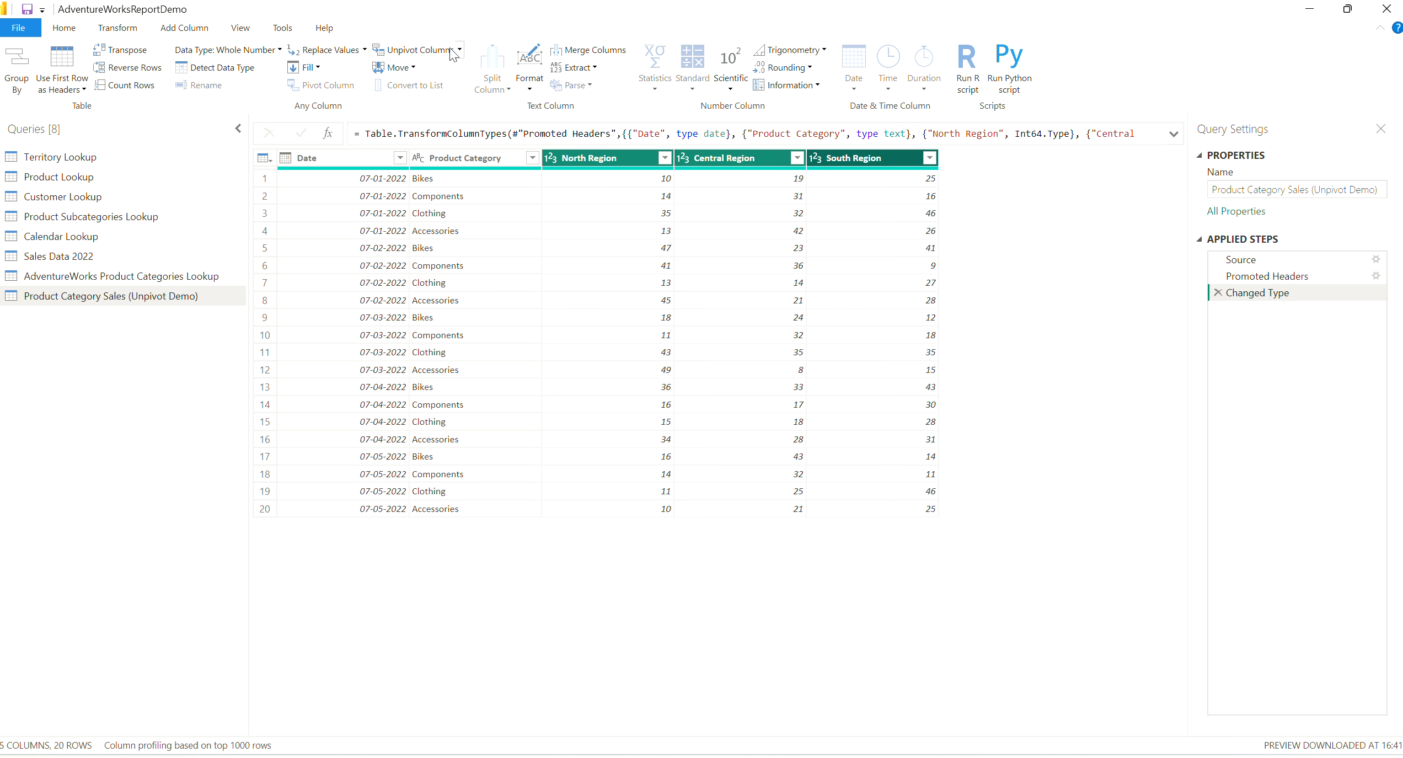
left_click(416, 50)
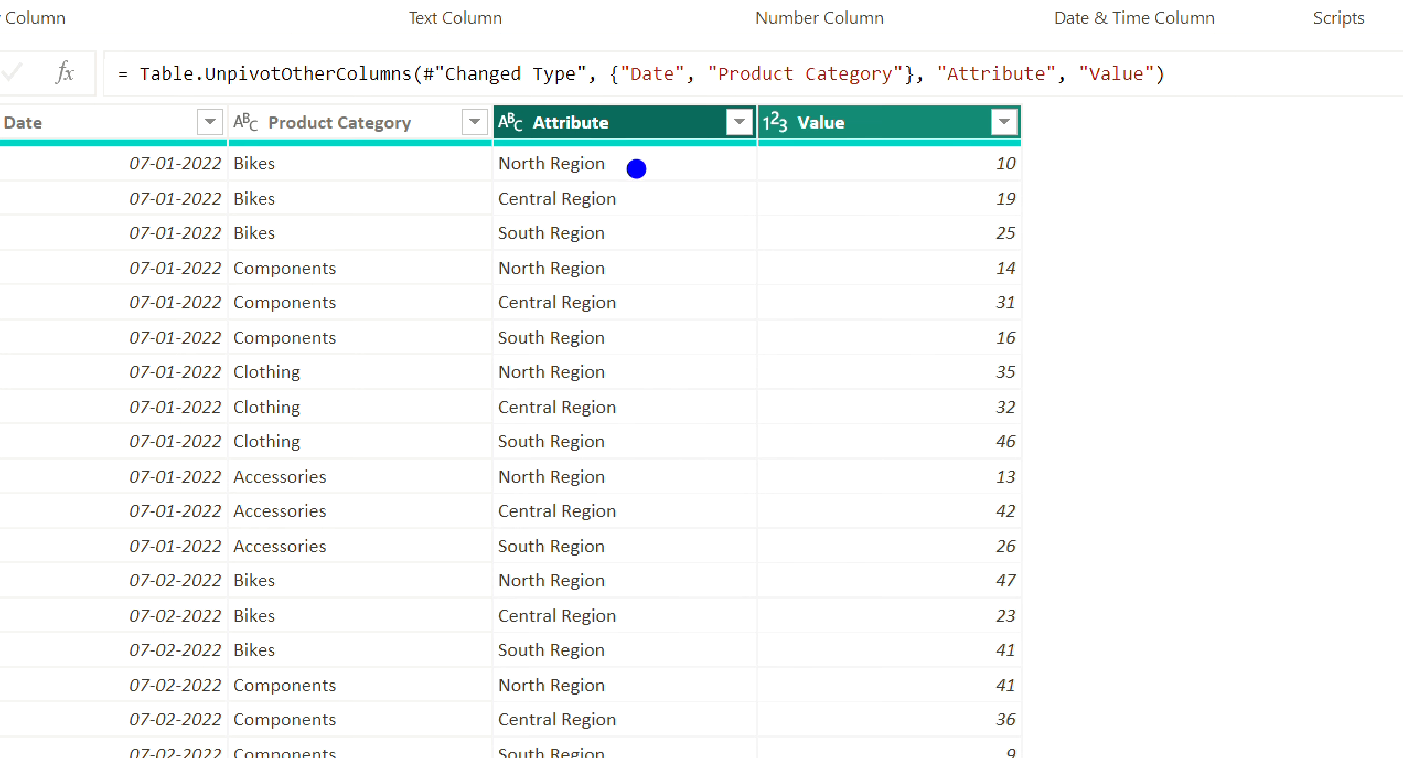
mouse_move(634, 165)
left_mouse_down()
mouse_move(677, 160)
mouse_move(680, 215)
left_mouse_up()
left_click_drag(658, 234, 693, 236)
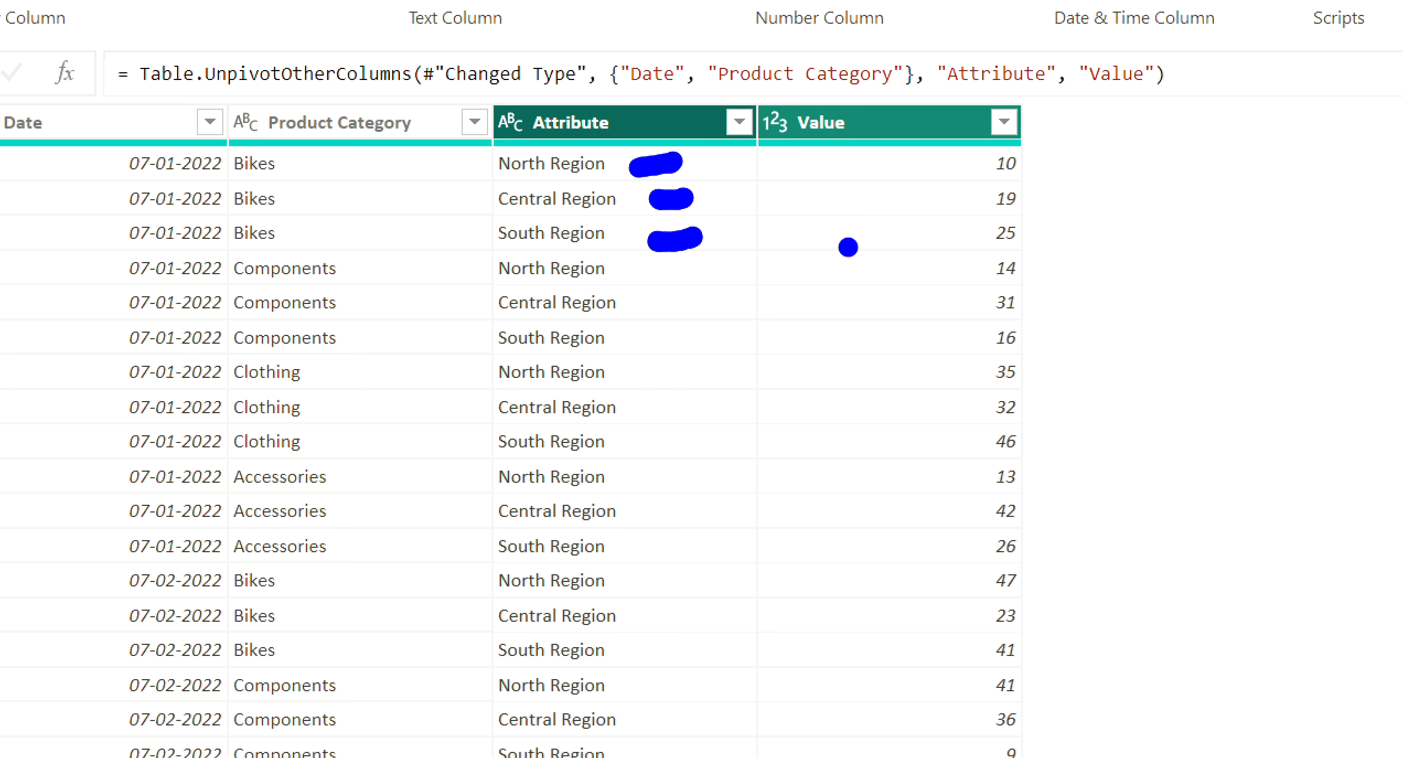
key("Escape")
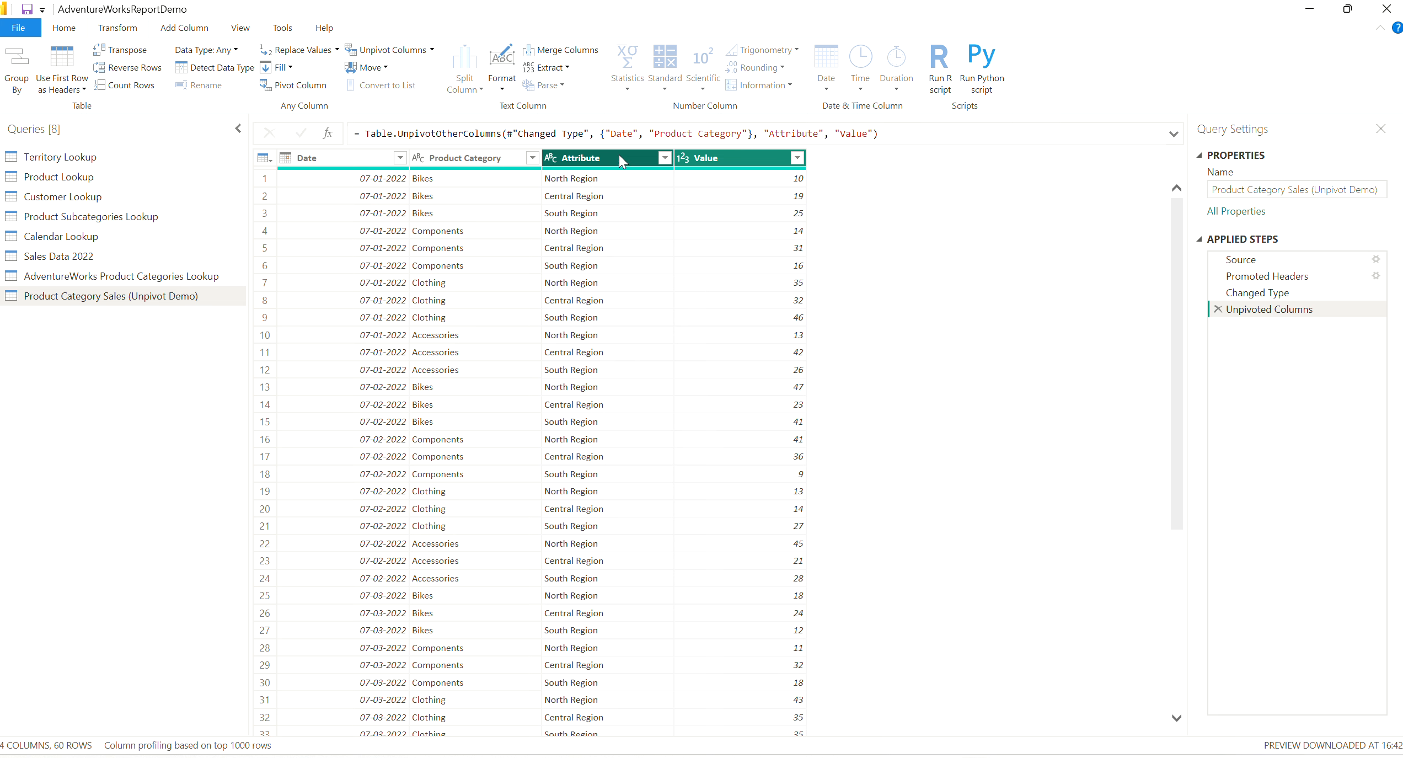
Rename the Attribute column as Region.
right_click(620, 155)
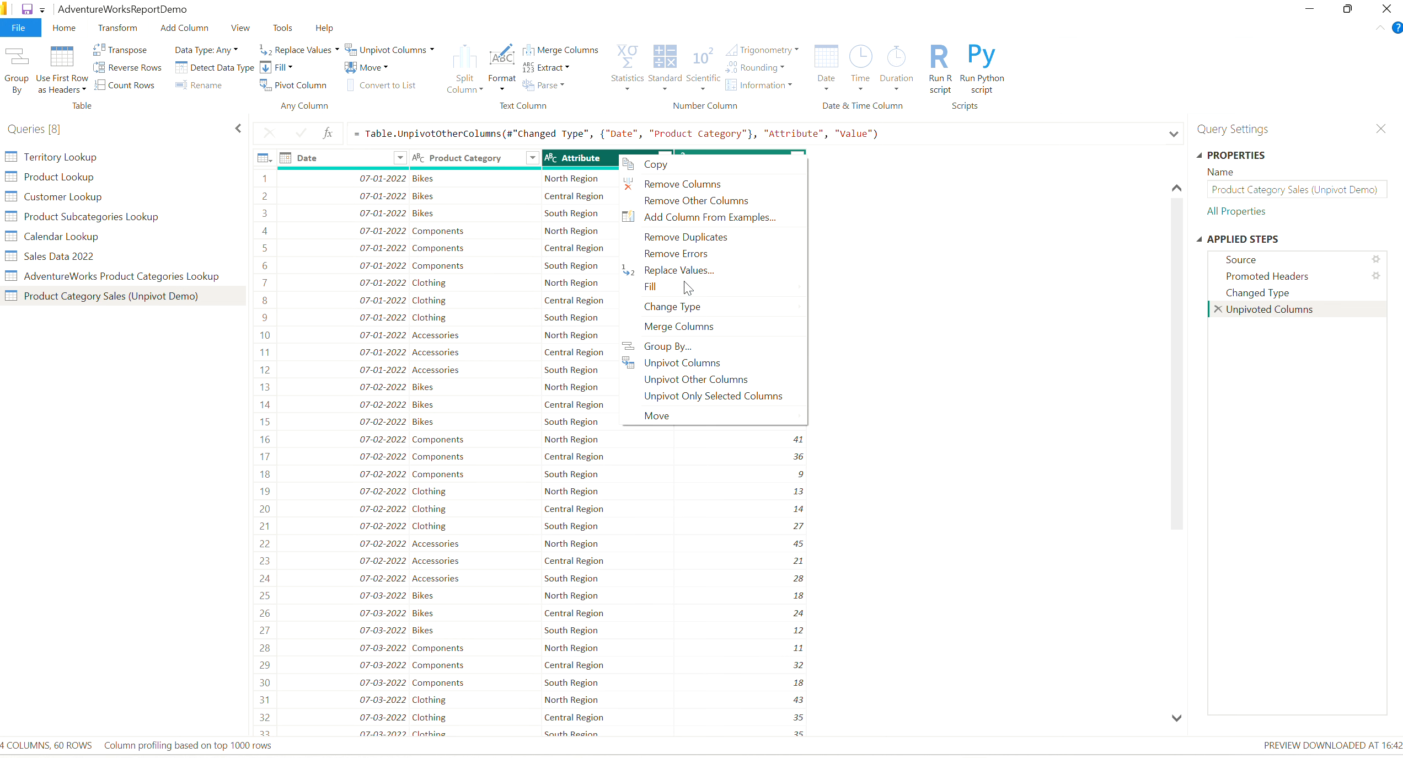
left_click(558, 260)
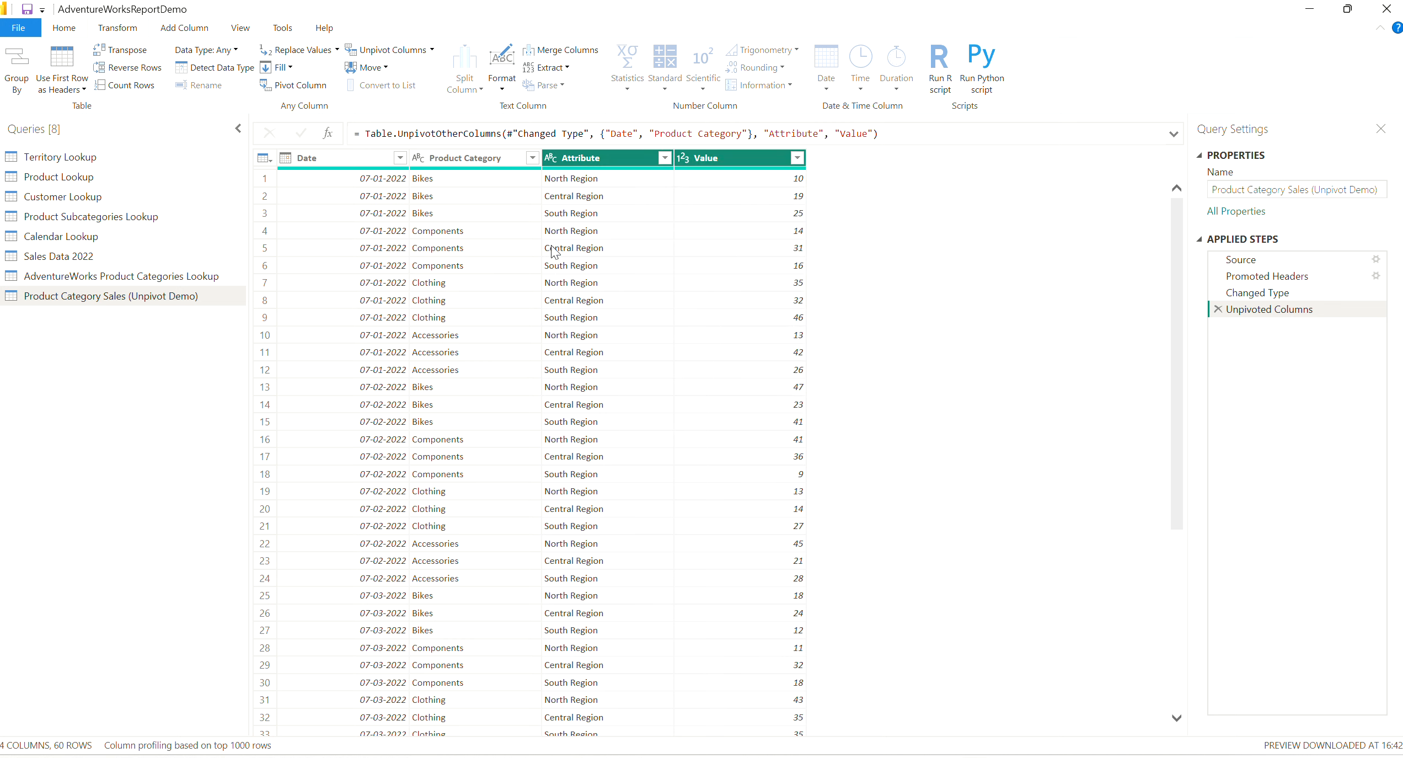
right_click(580, 159)
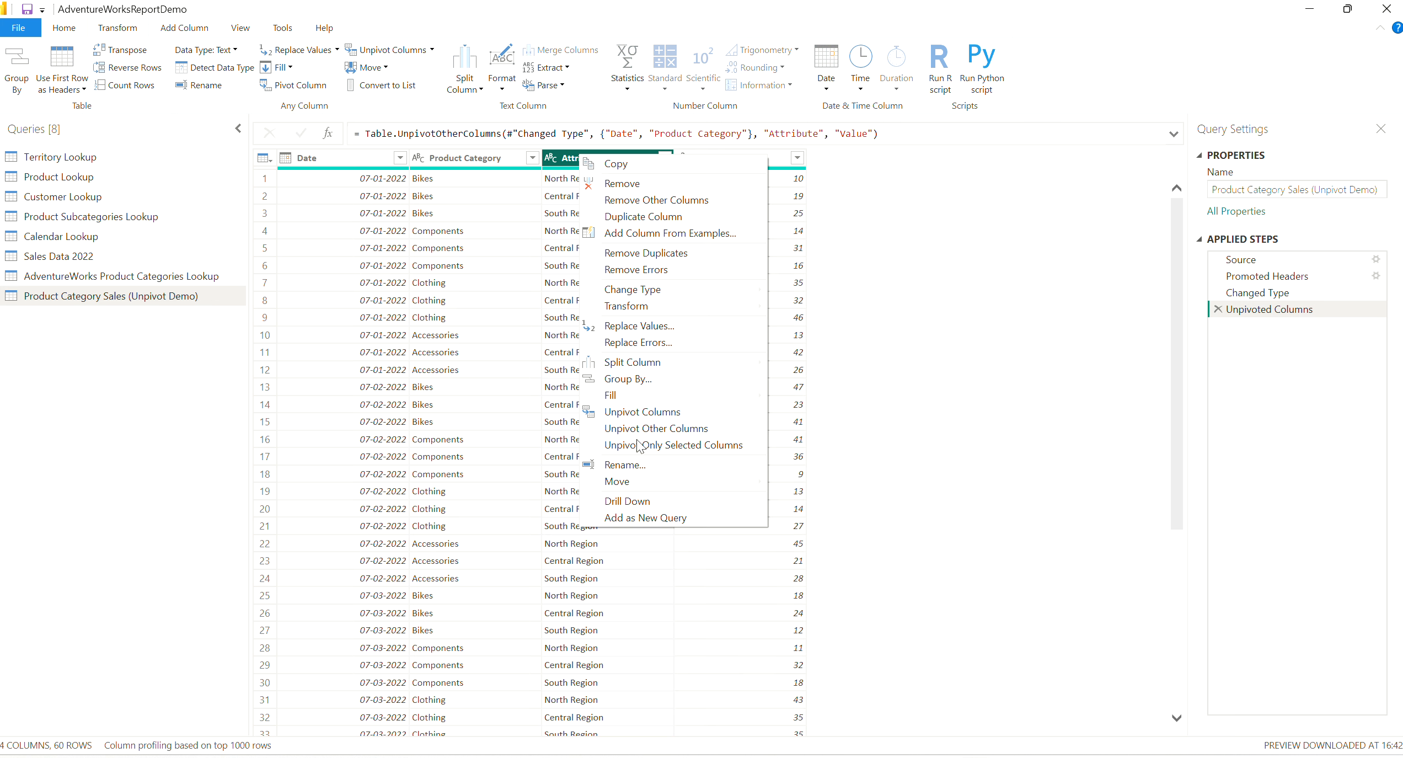
left_click(629, 466)
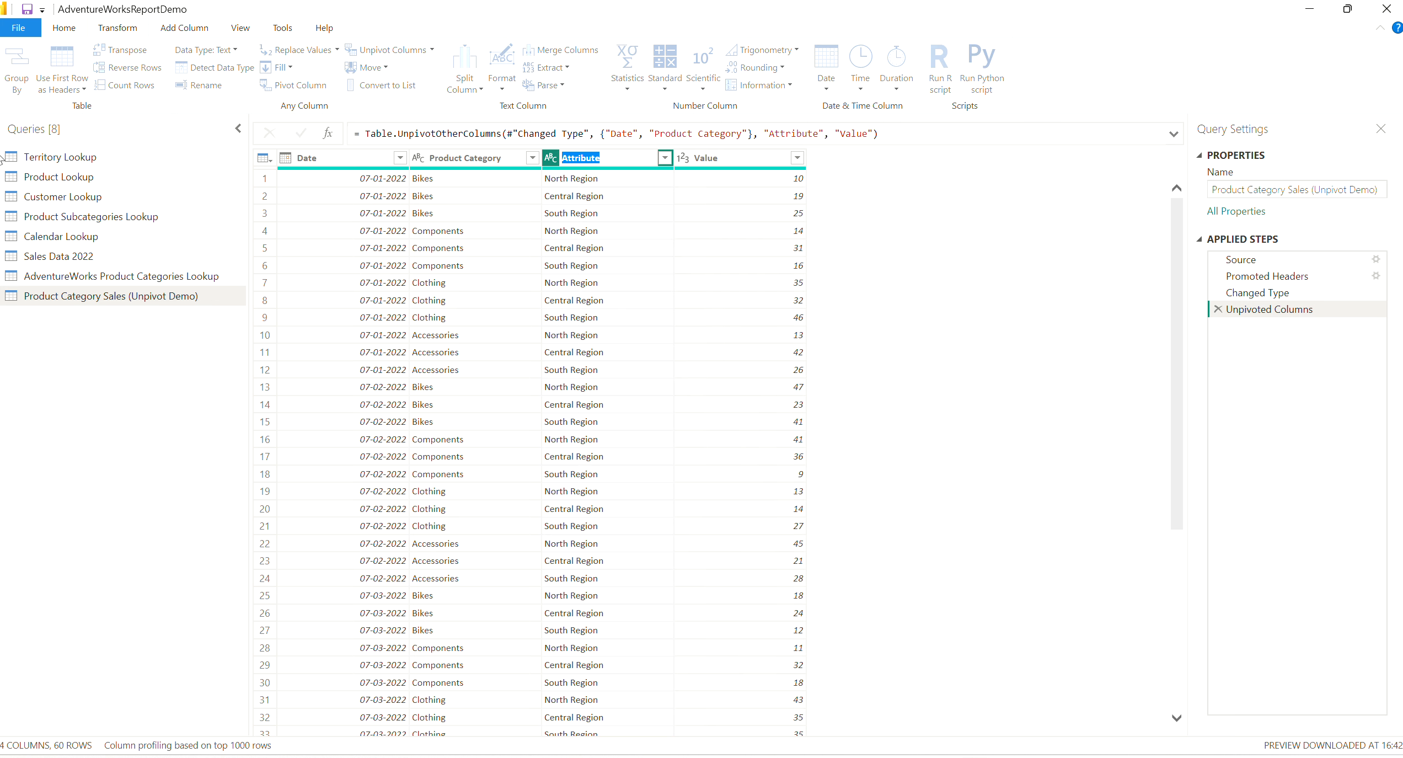
type("Re")
type("ion")
key("BackSpace")
key("BackSpace")
type("goon")
key("Return")
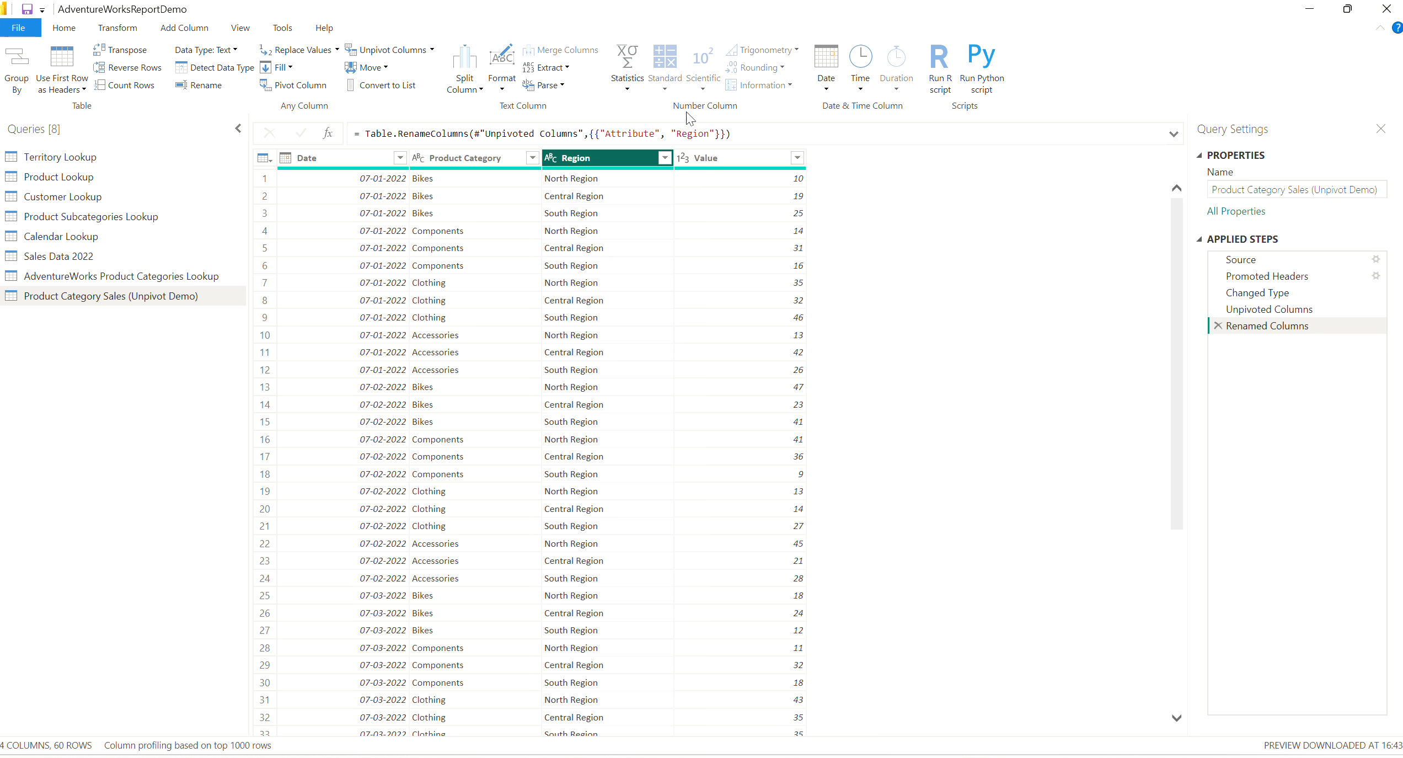
Rename the Value column as Order Quantity.
right_click(724, 157)
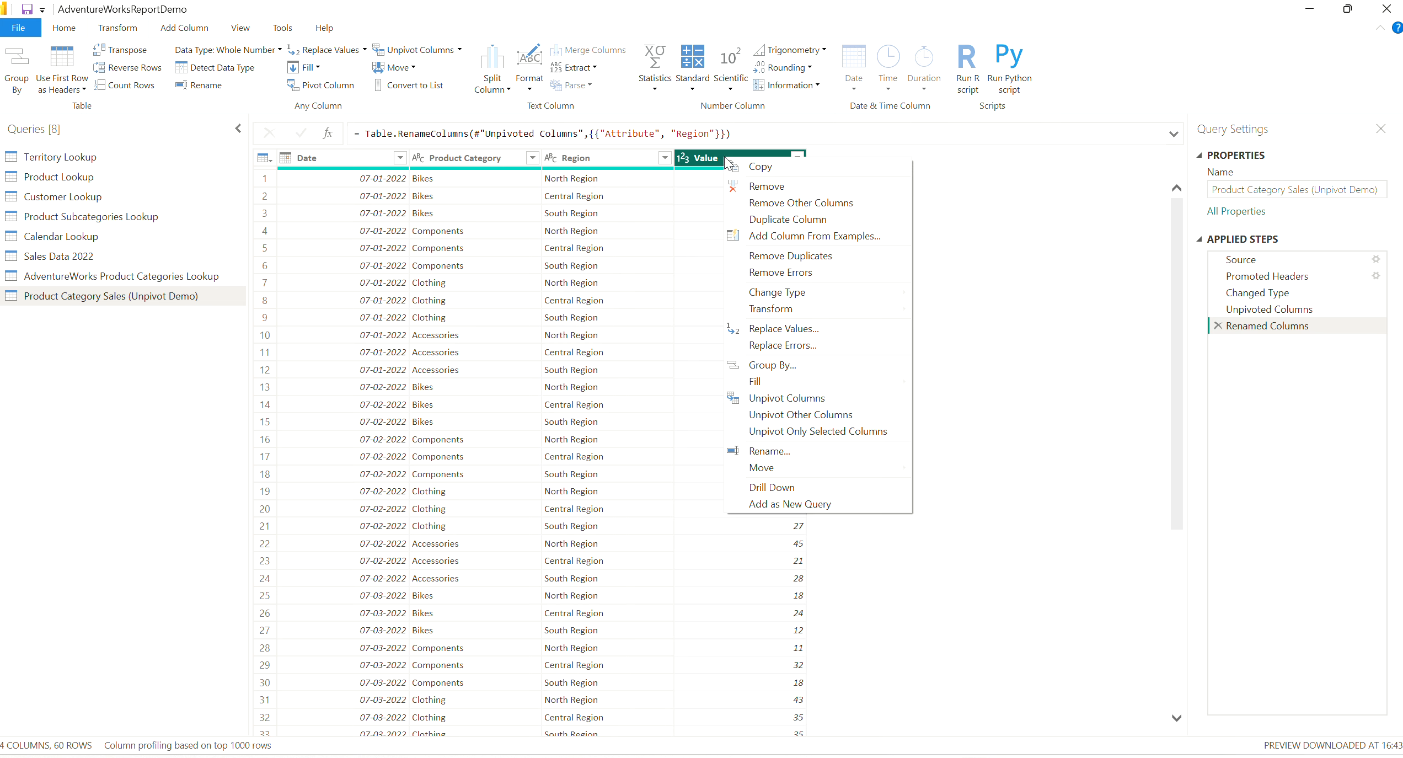
mouse_move(775, 302)
left_click(726, 153)
right_click(712, 153)
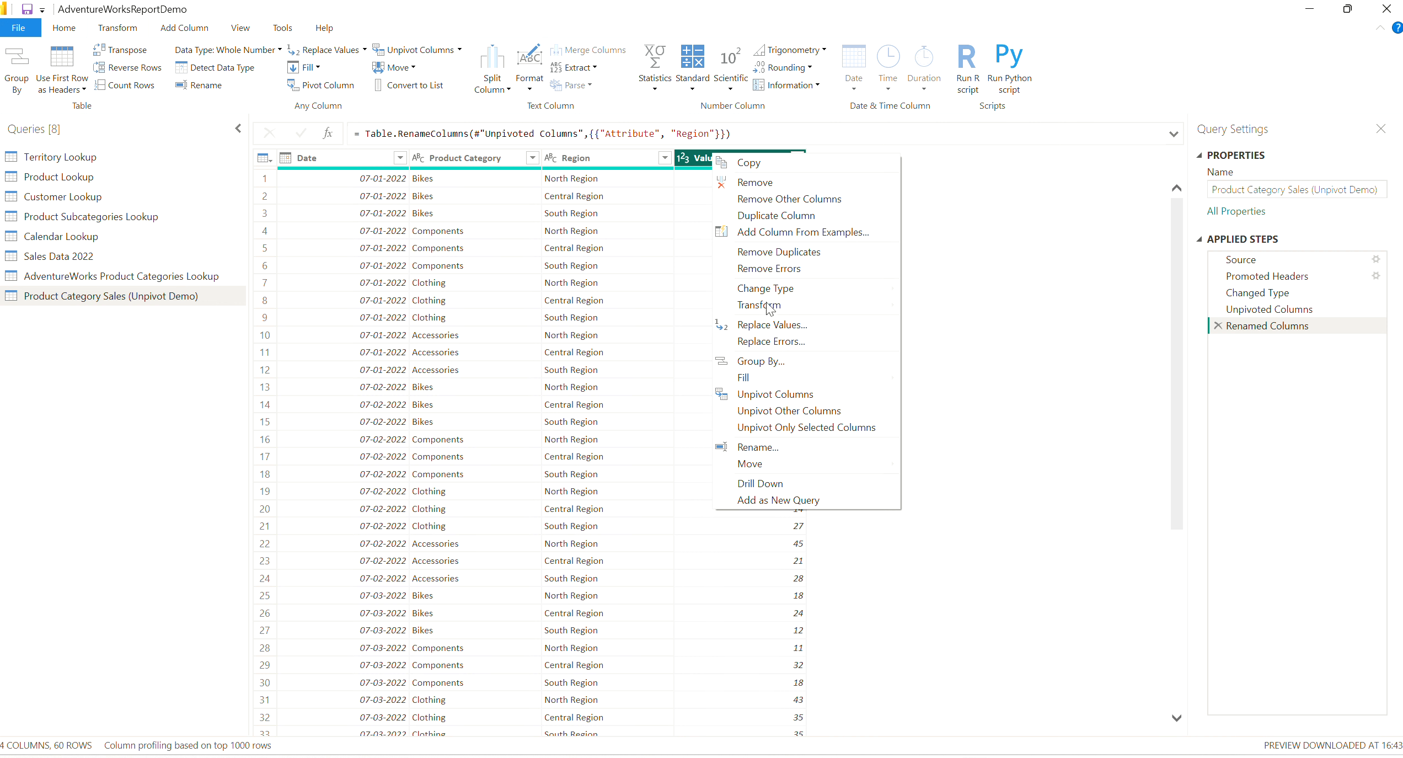
left_click(731, 158)
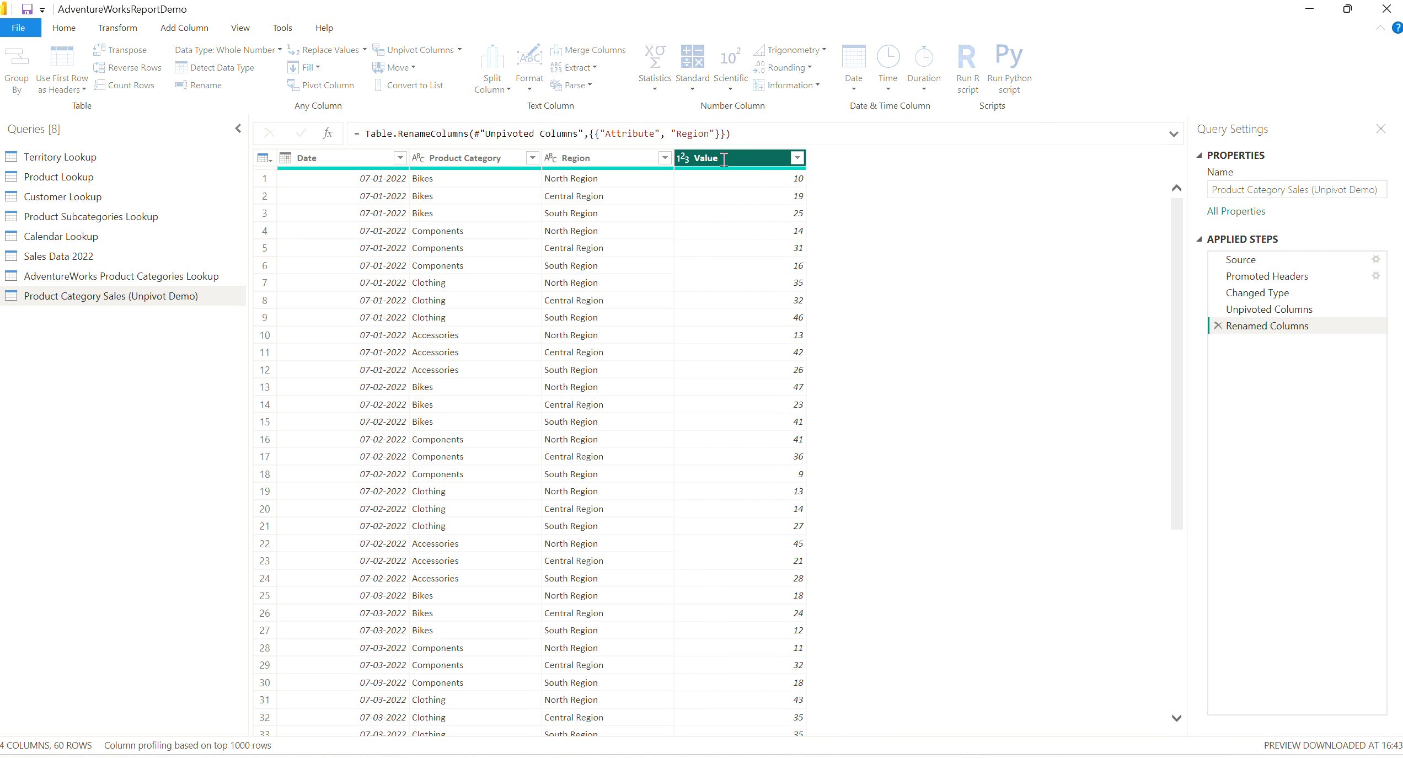
double_click(734, 157)
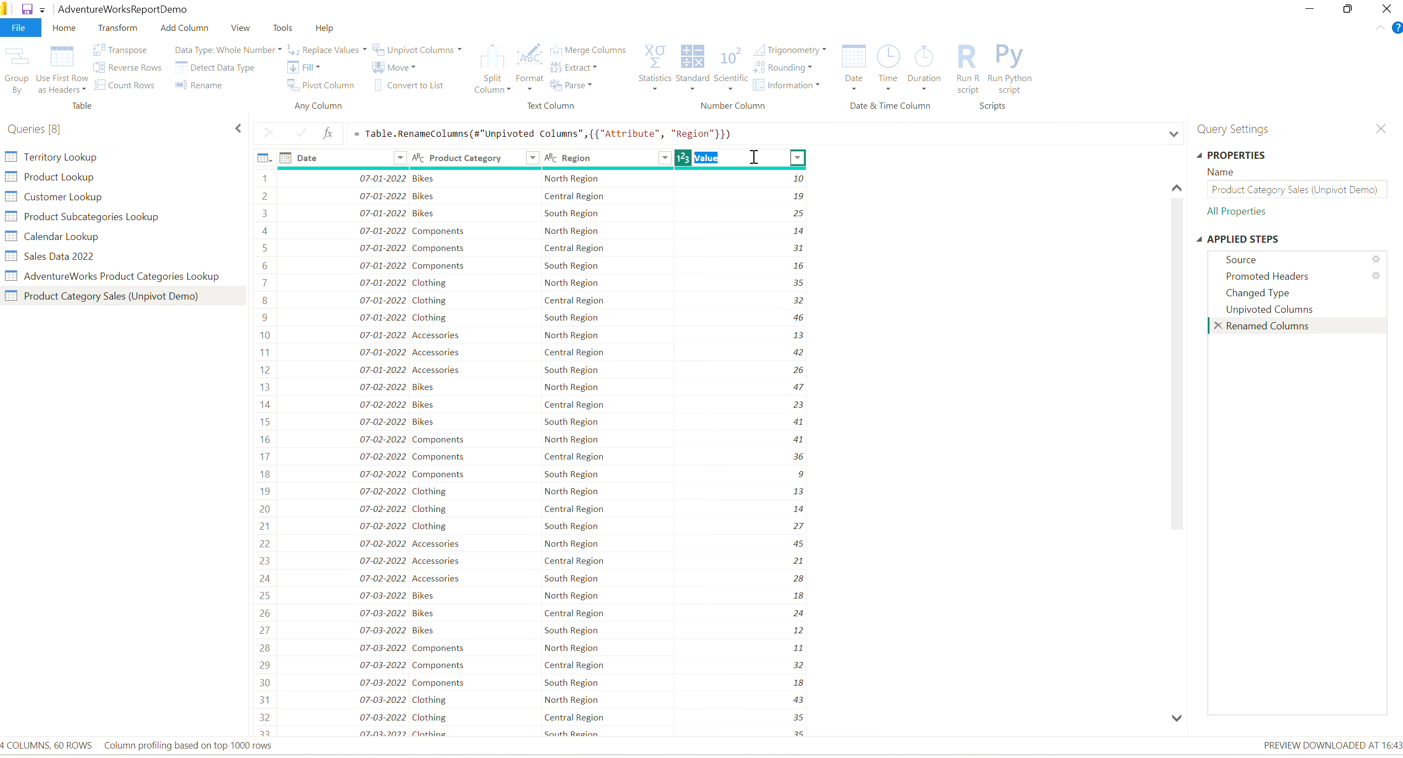
type("Order Quantity")
left_click(924, 331)
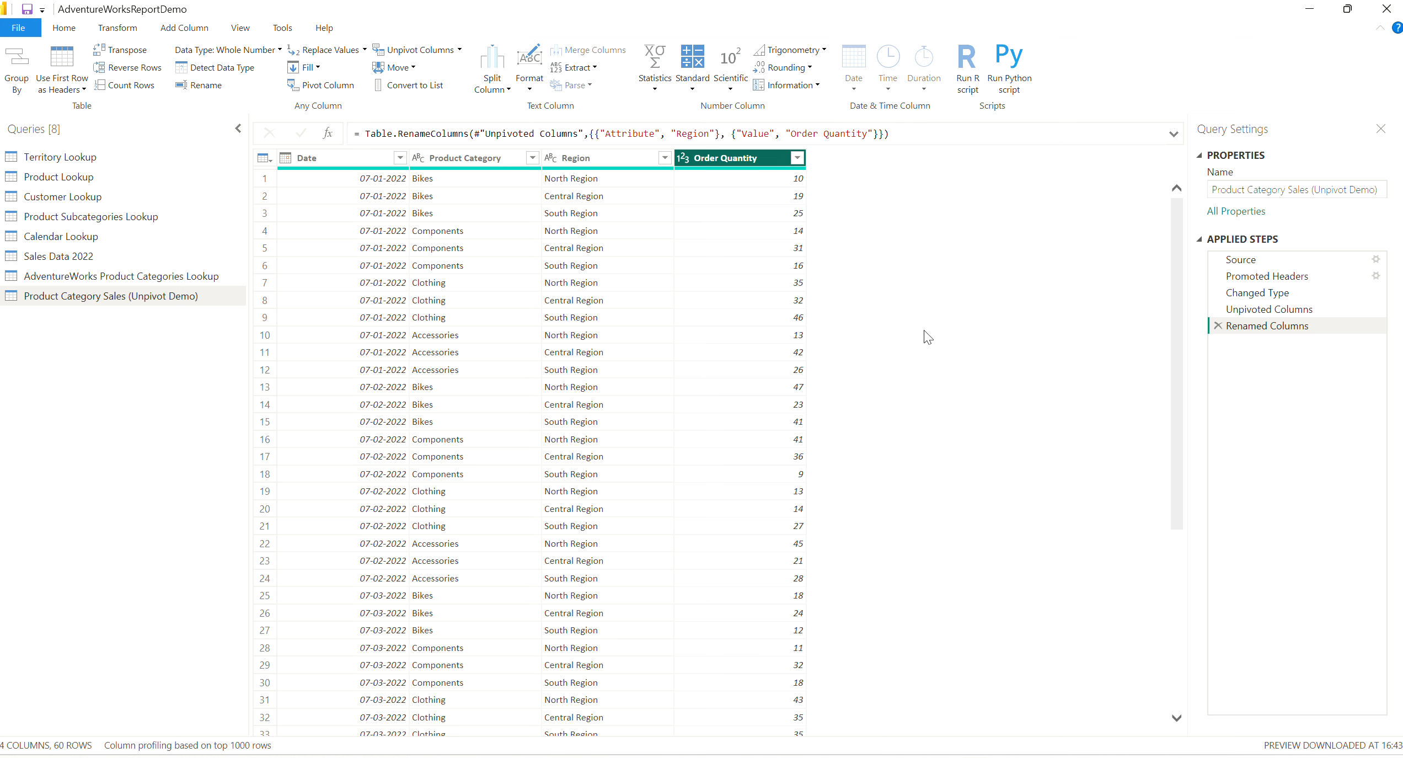
Try pivoting the Region column with Date as the values column, and remove that pivot from the applied steps.
left_click(626, 158)
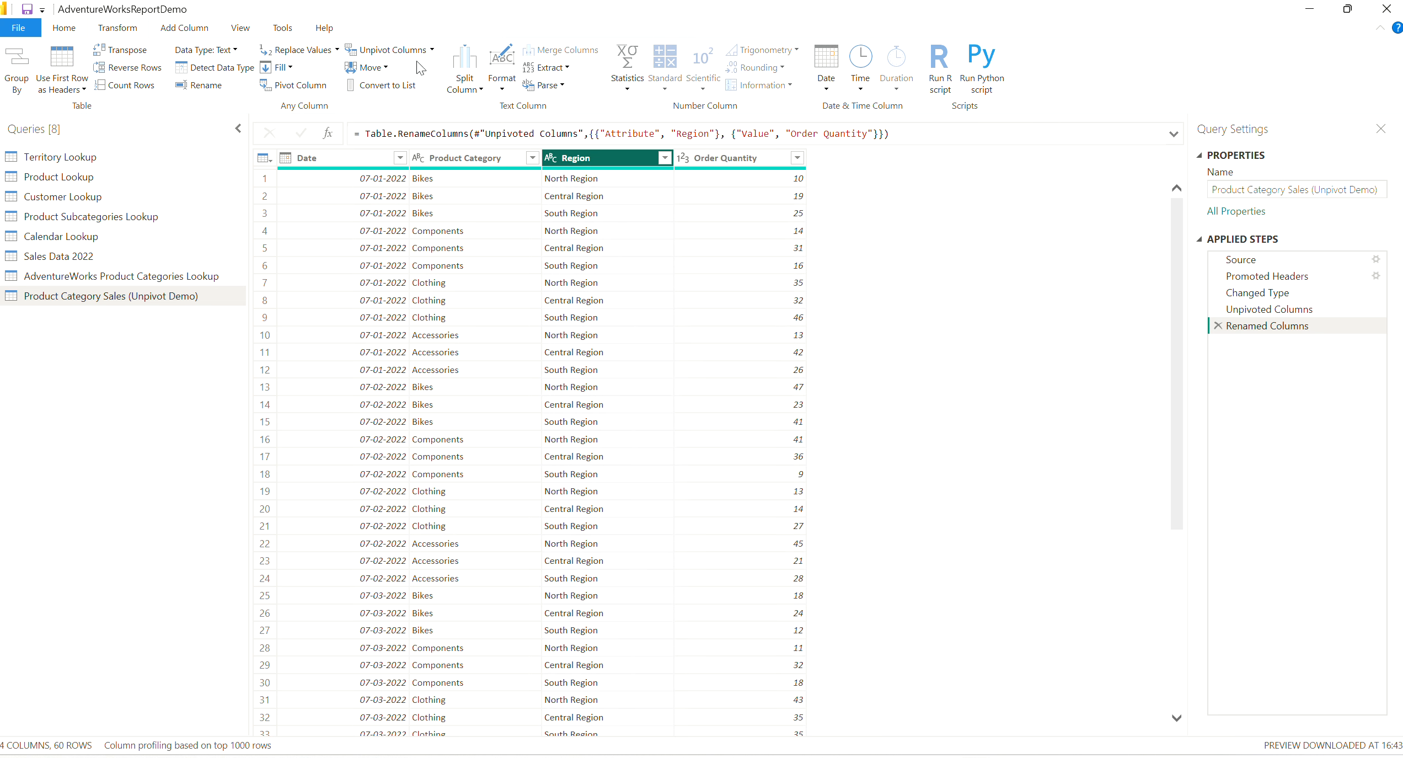
left_click(301, 85)
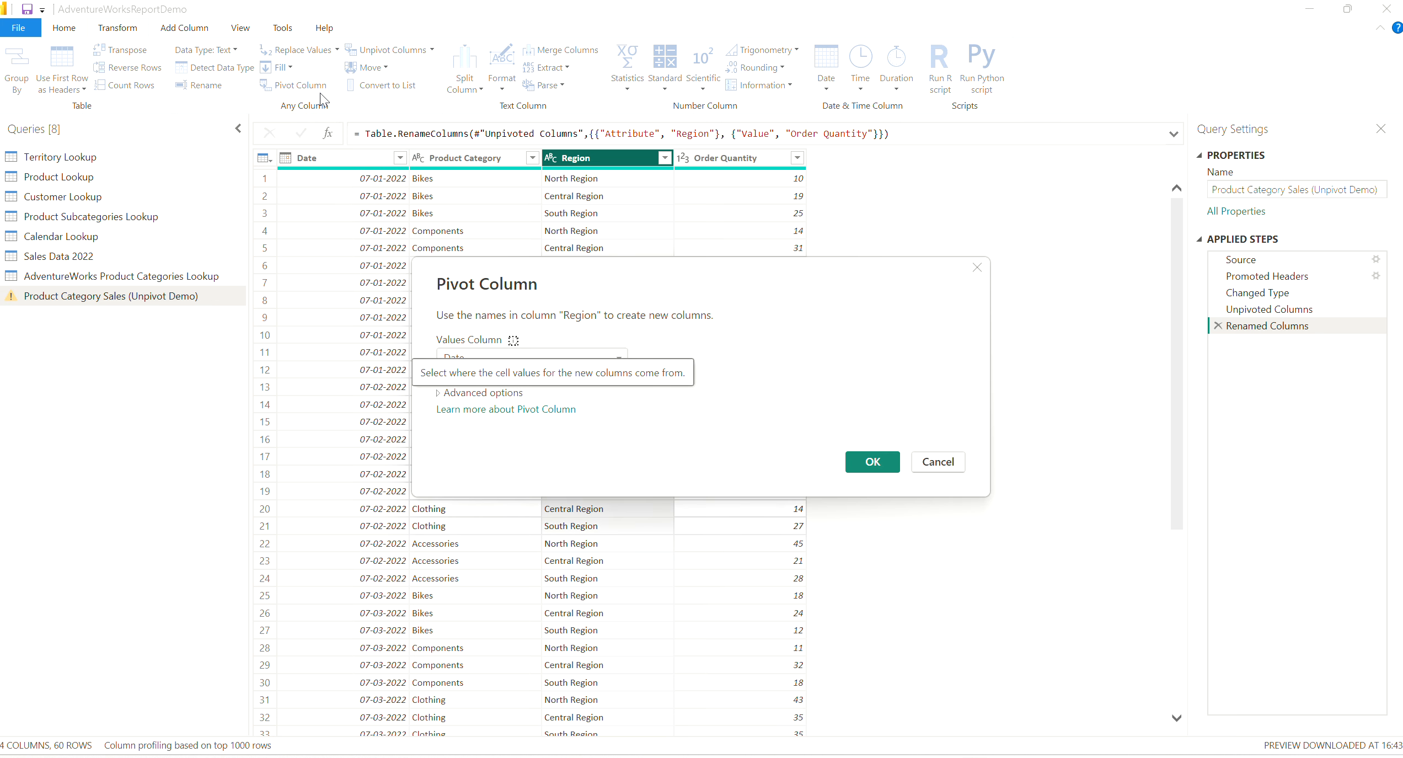
left_click(882, 462)
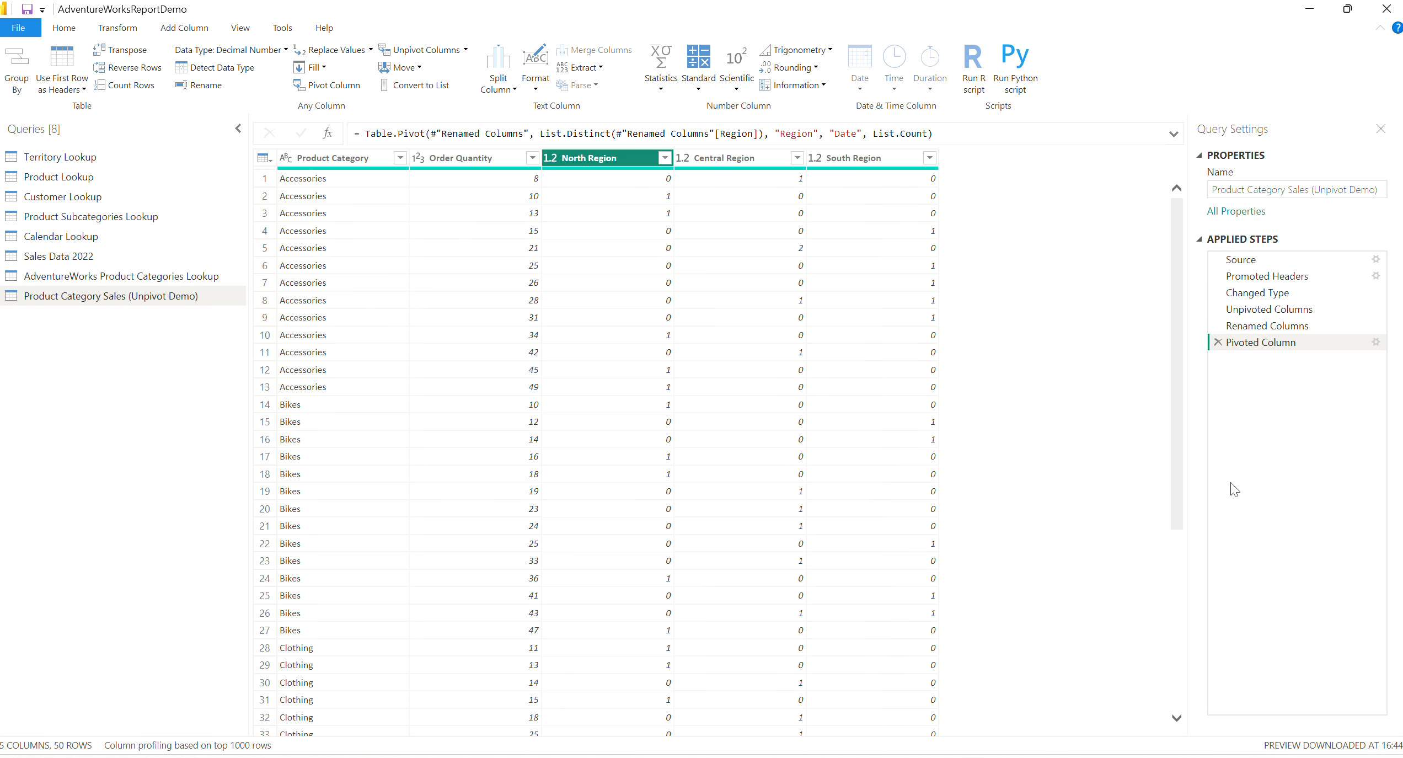
left_click(1218, 343)
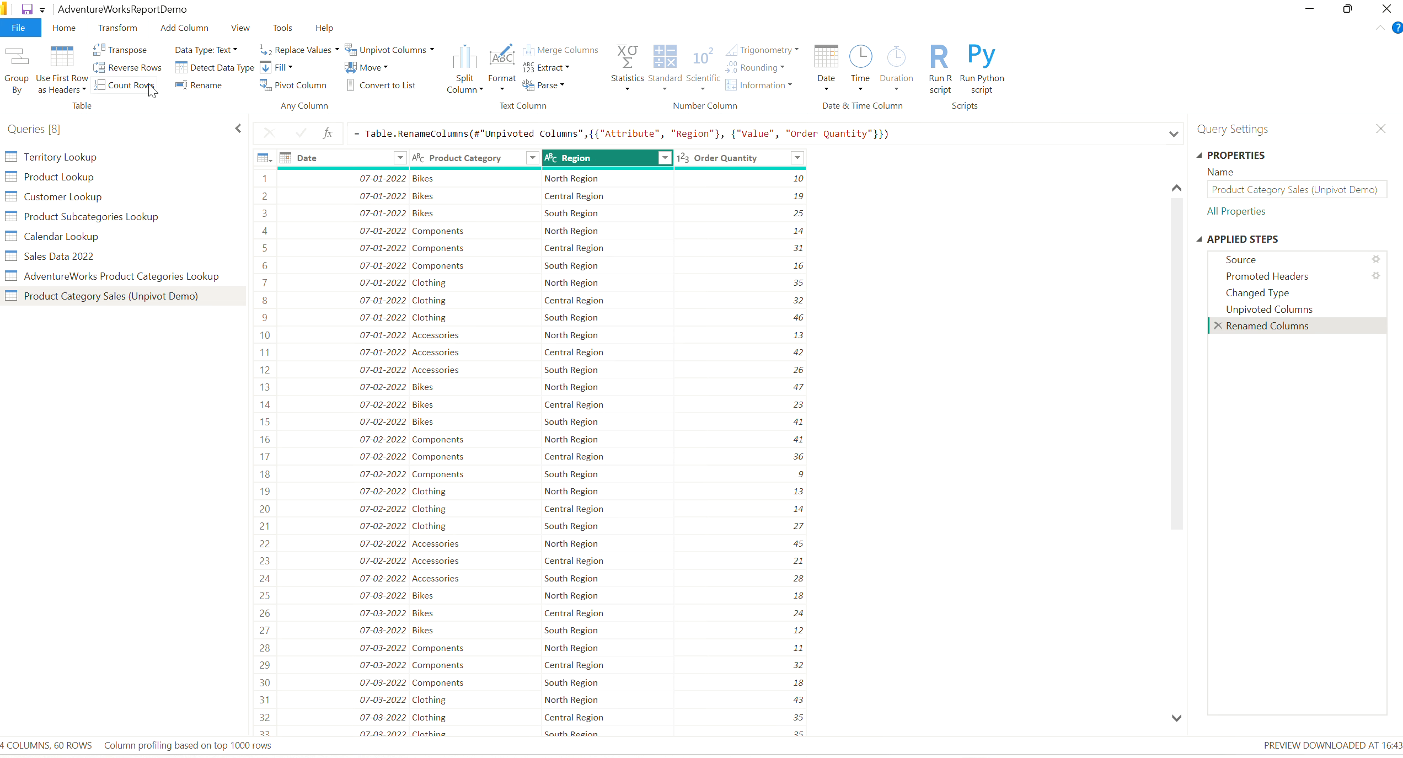
Try pivoting the Order Quantity column with Region as the values column, and remove that pivot from the applied steps.
left_click(724, 159)
left_click(326, 88)
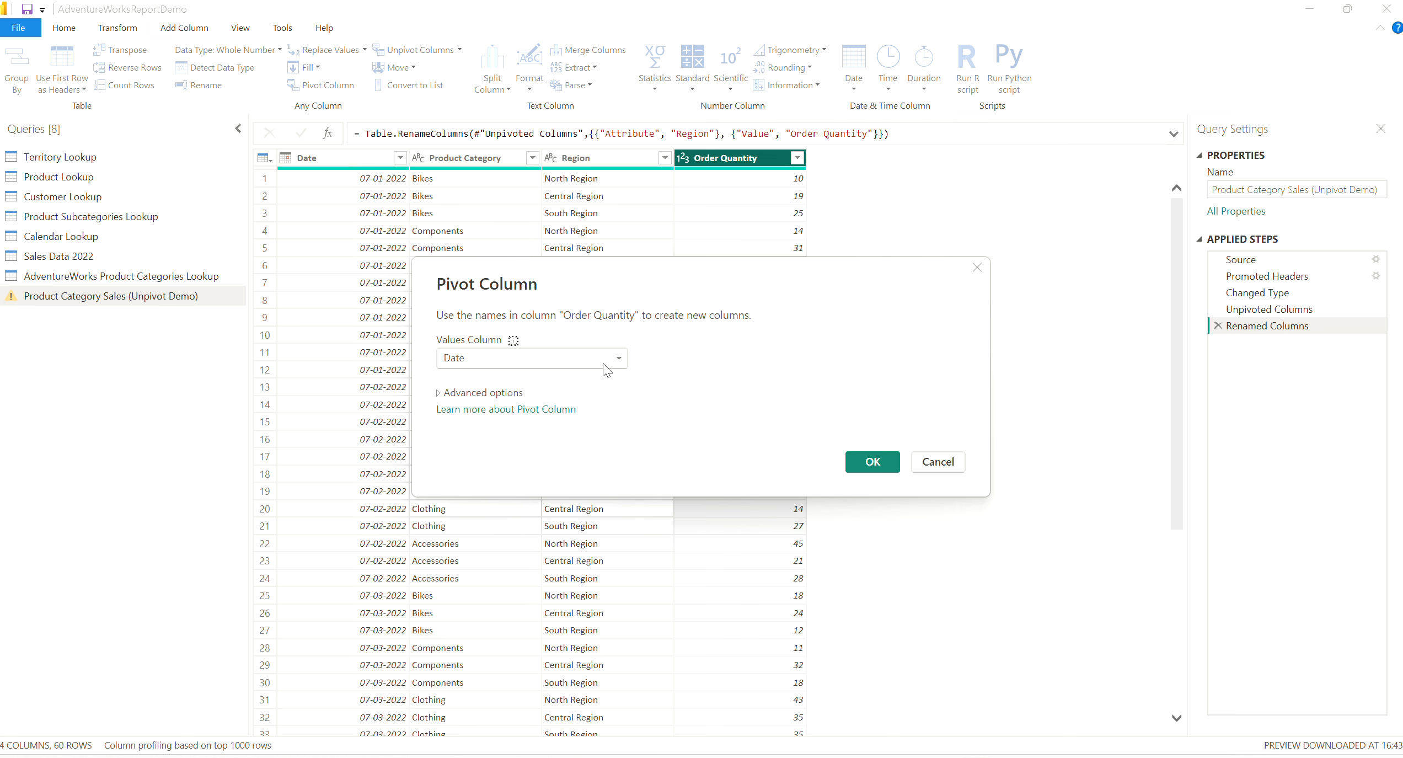
left_click(620, 358)
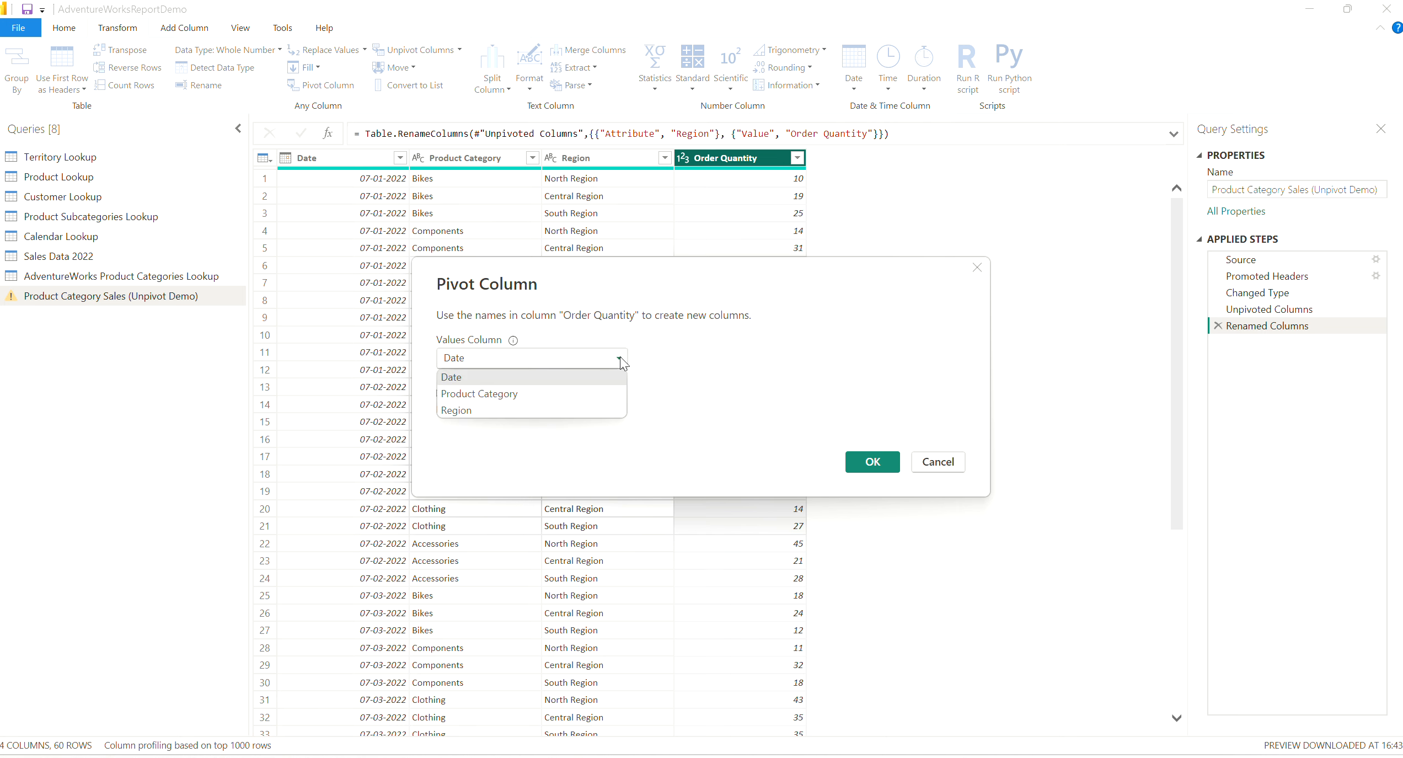
left_click(484, 411)
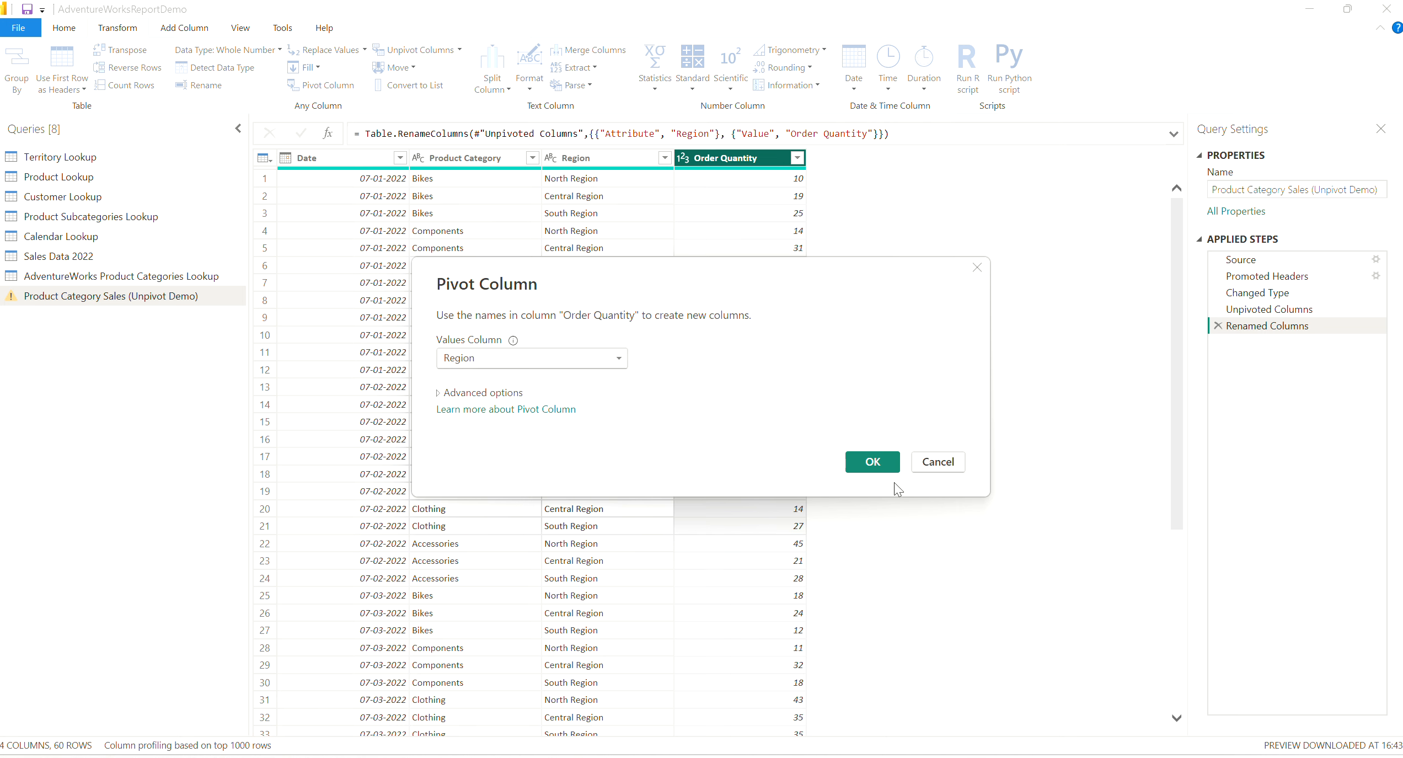
left_click(877, 464)
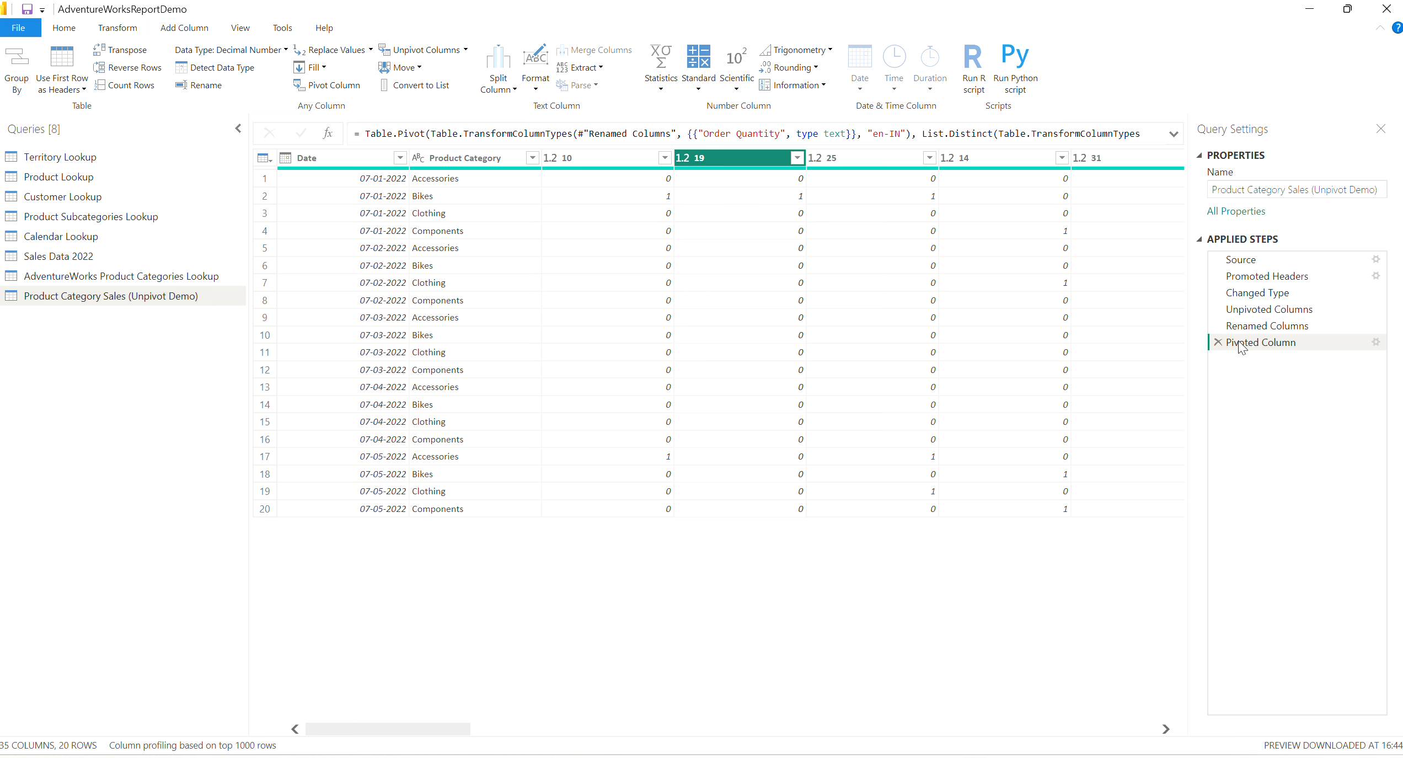
left_click(1218, 342)
Pivot the Region column with Order Quantity as the values column, and select the resulting region columns.
left_click(598, 157)
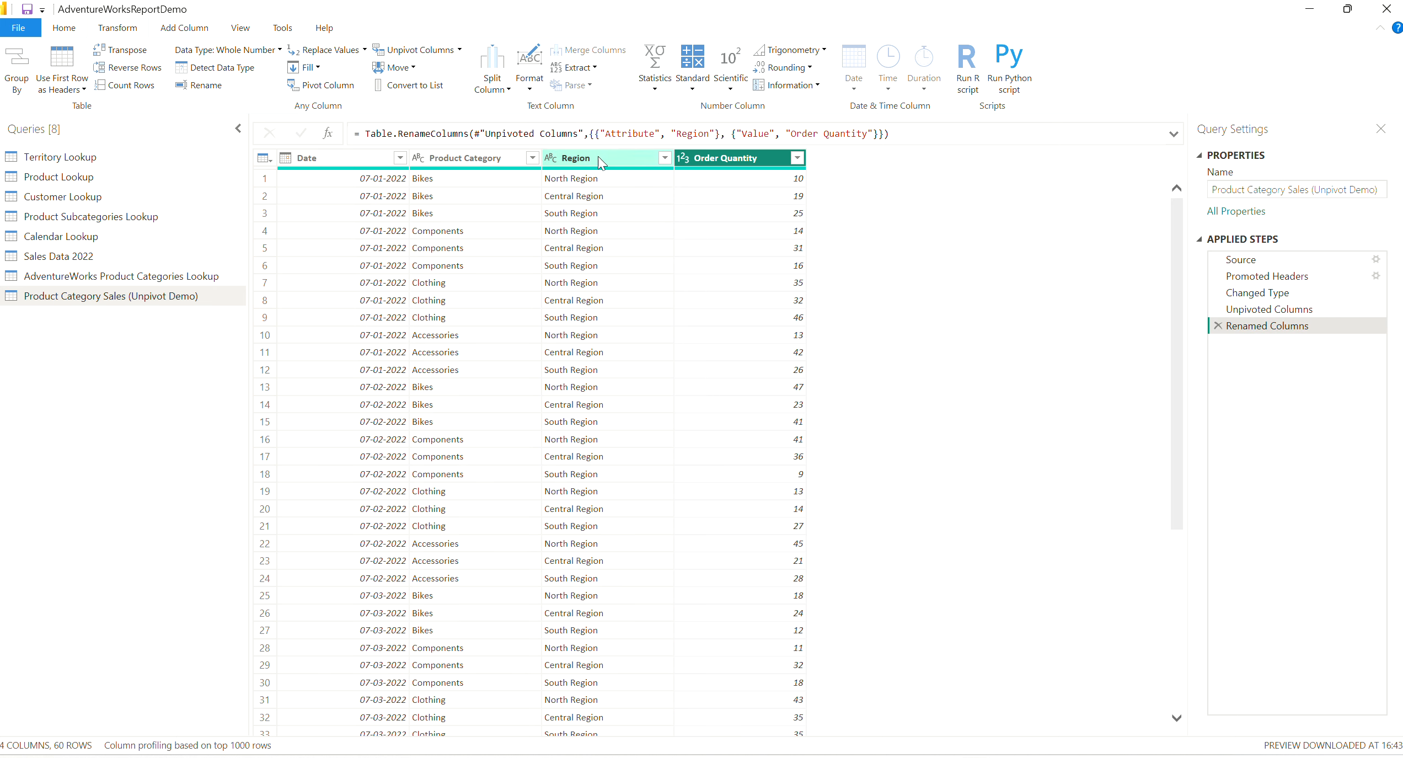
left_click(277, 90)
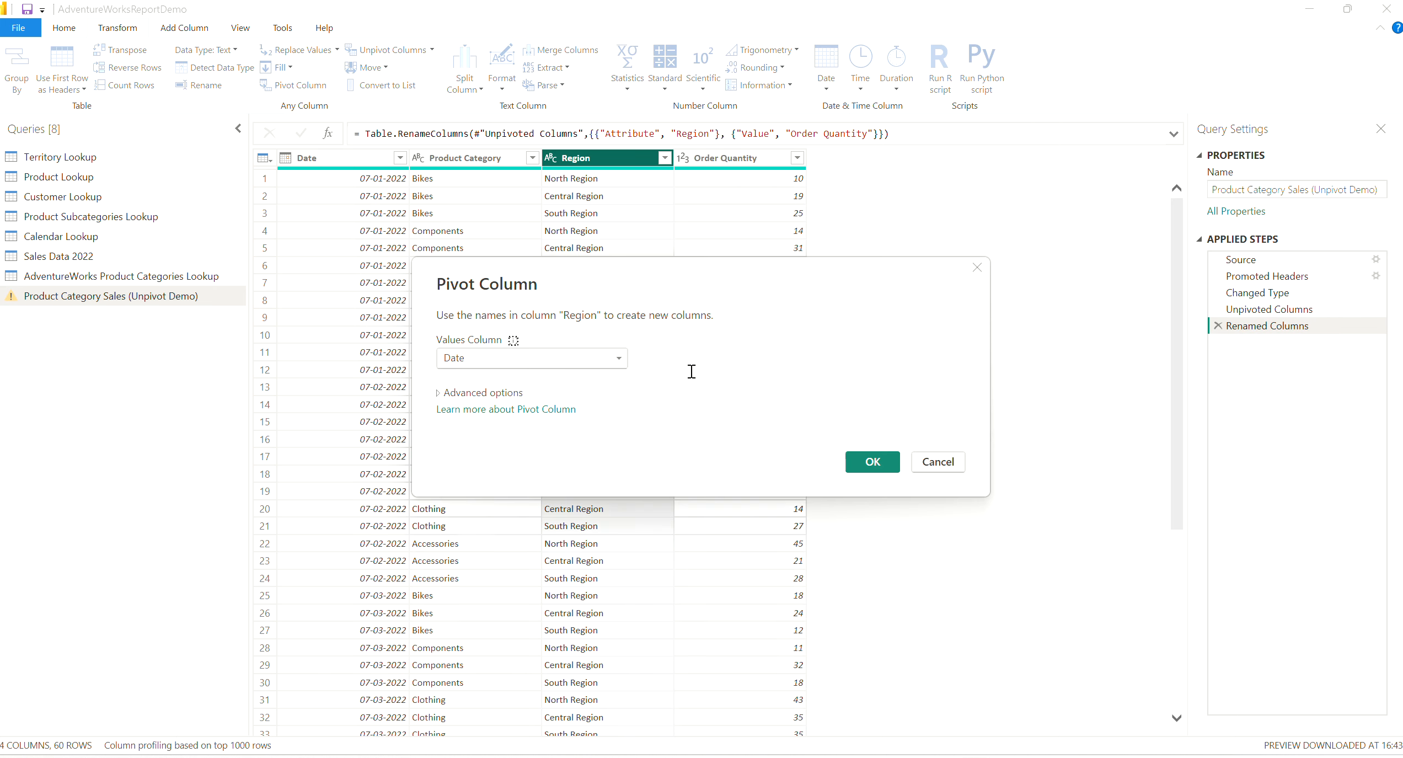
left_click(620, 361)
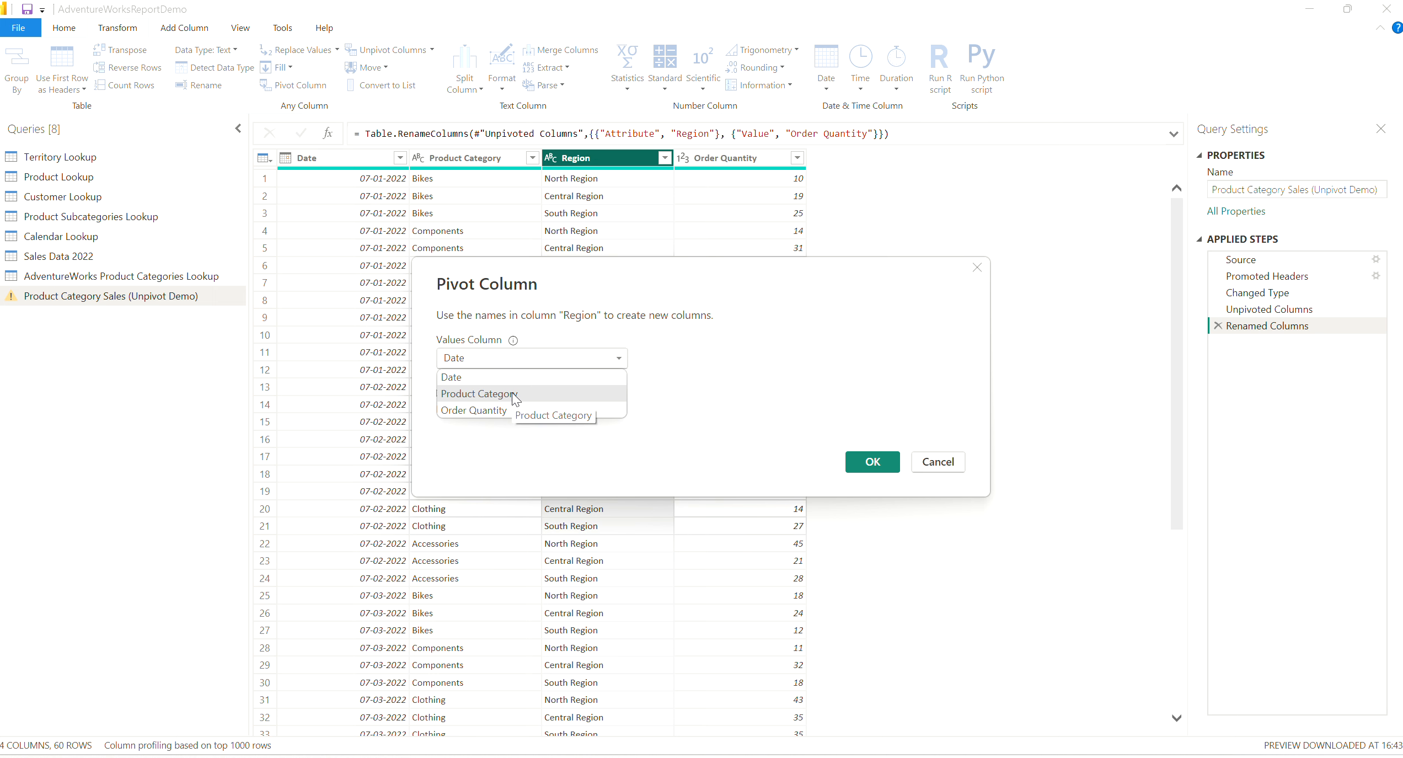
left_click(479, 410)
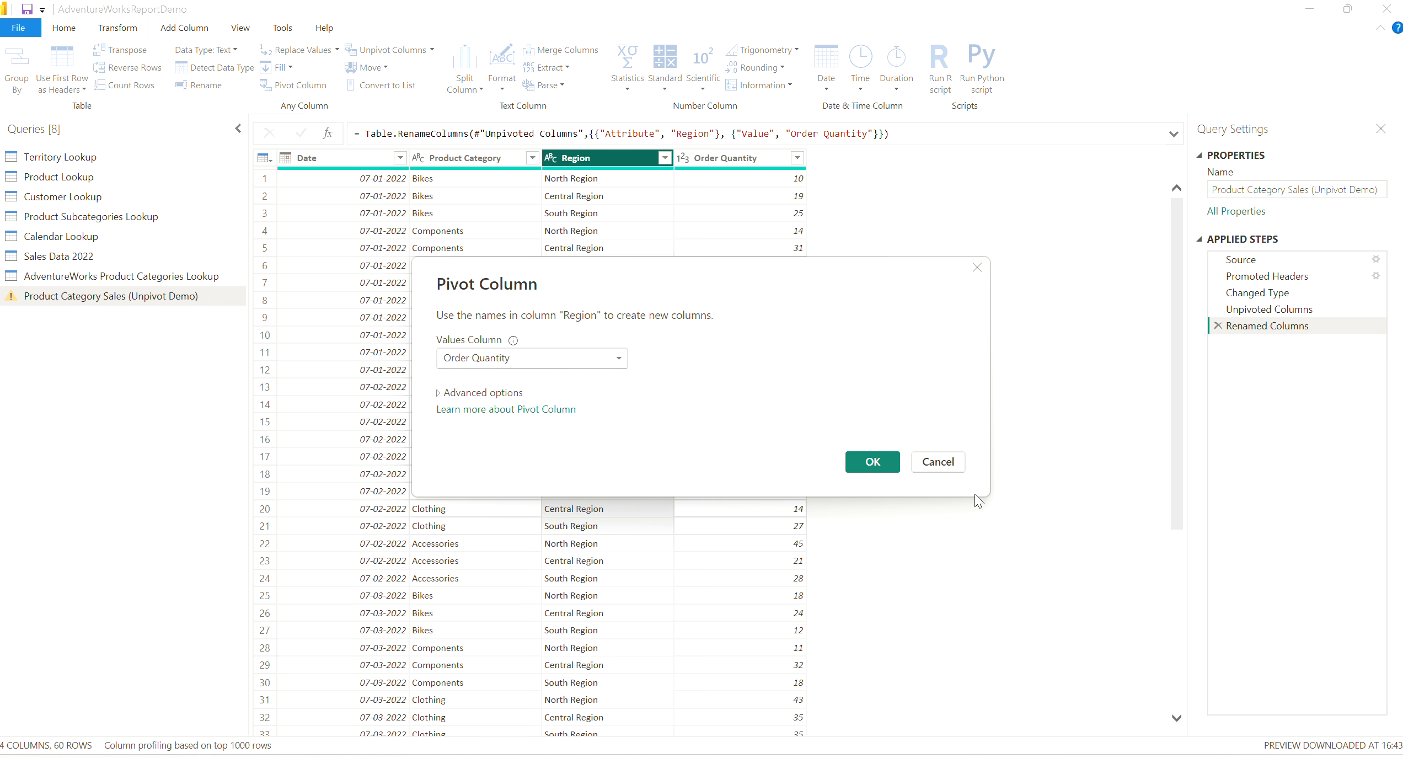
left_click(870, 463)
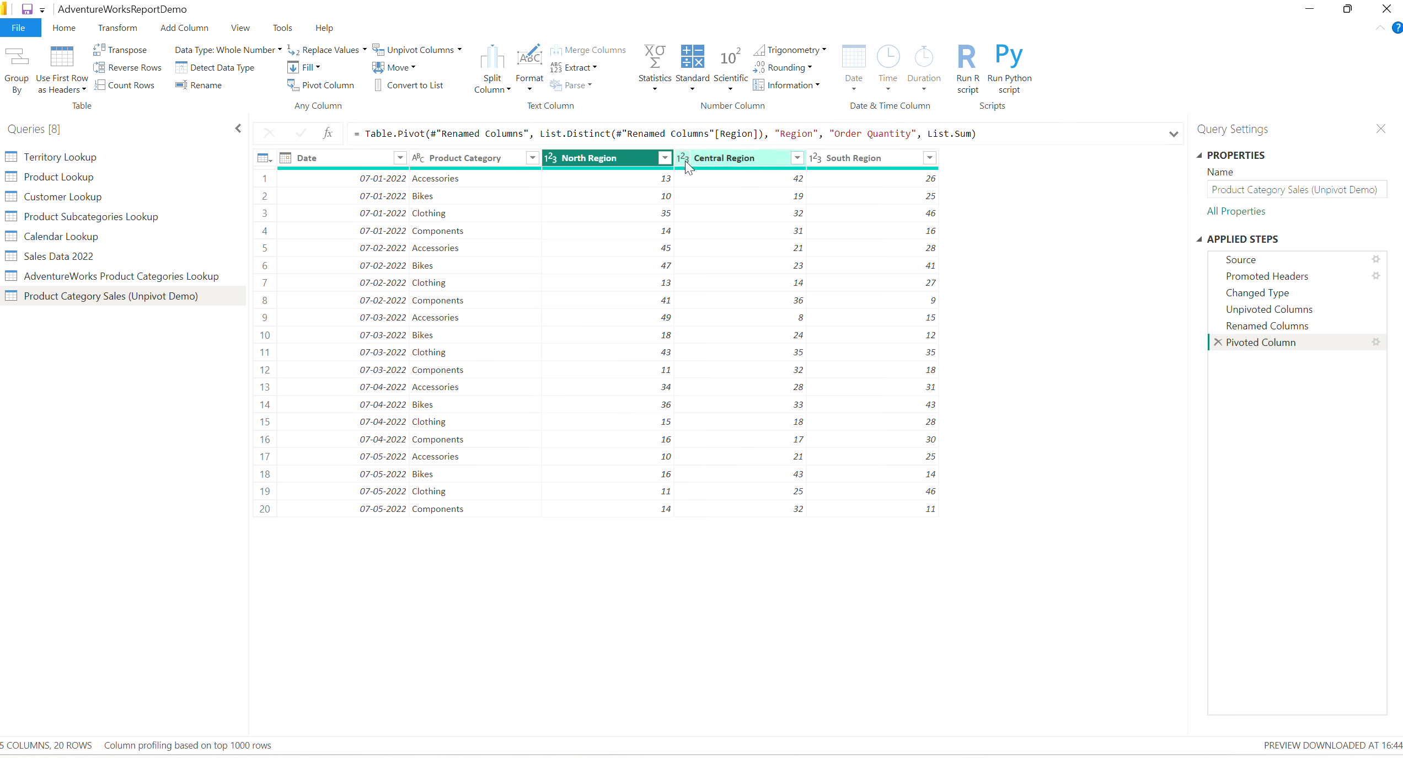
left_click(709, 159, "ctrl")
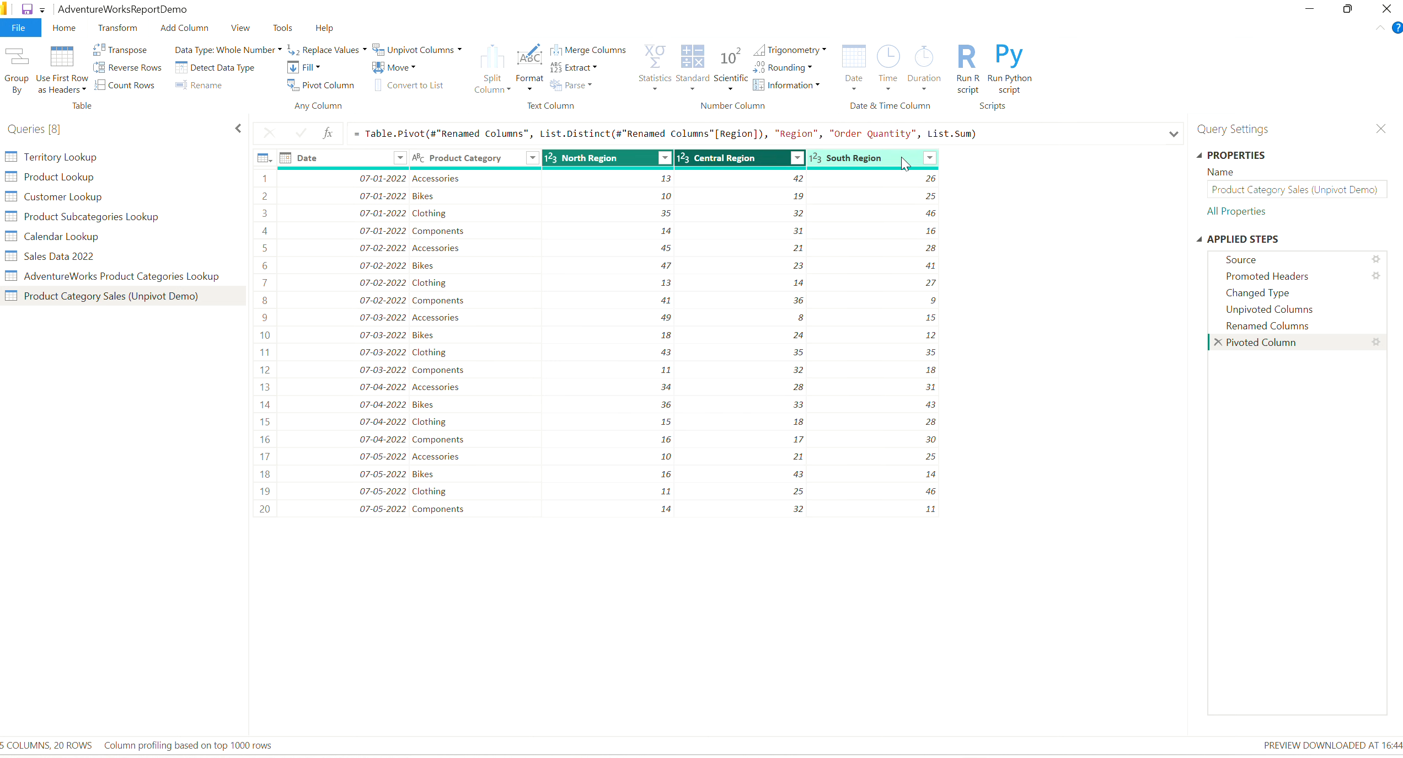
left_click(902, 156, "ctrl")
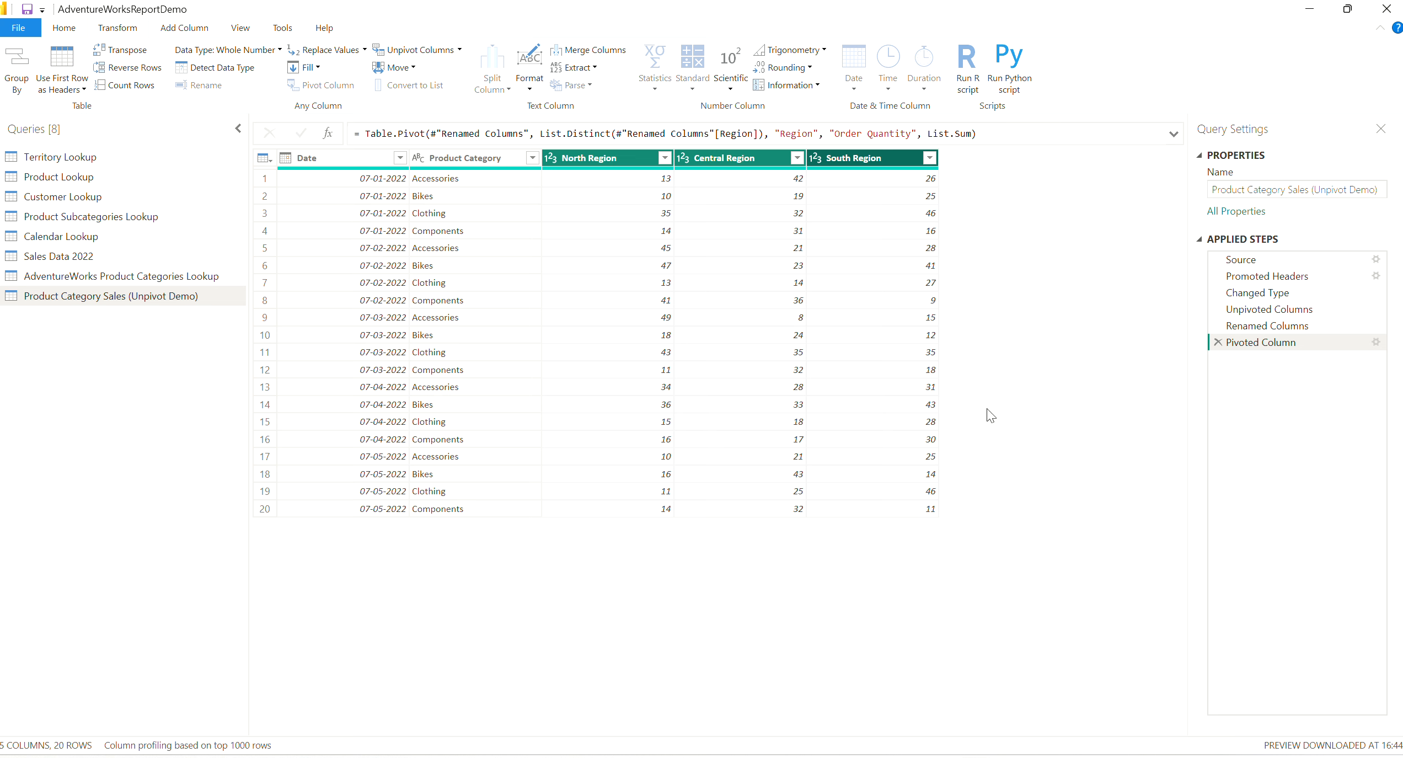
Try transposing the pivoted product category sales table, inspect its date row, and remove the transpose from the applied steps.
left_click(317, 161)
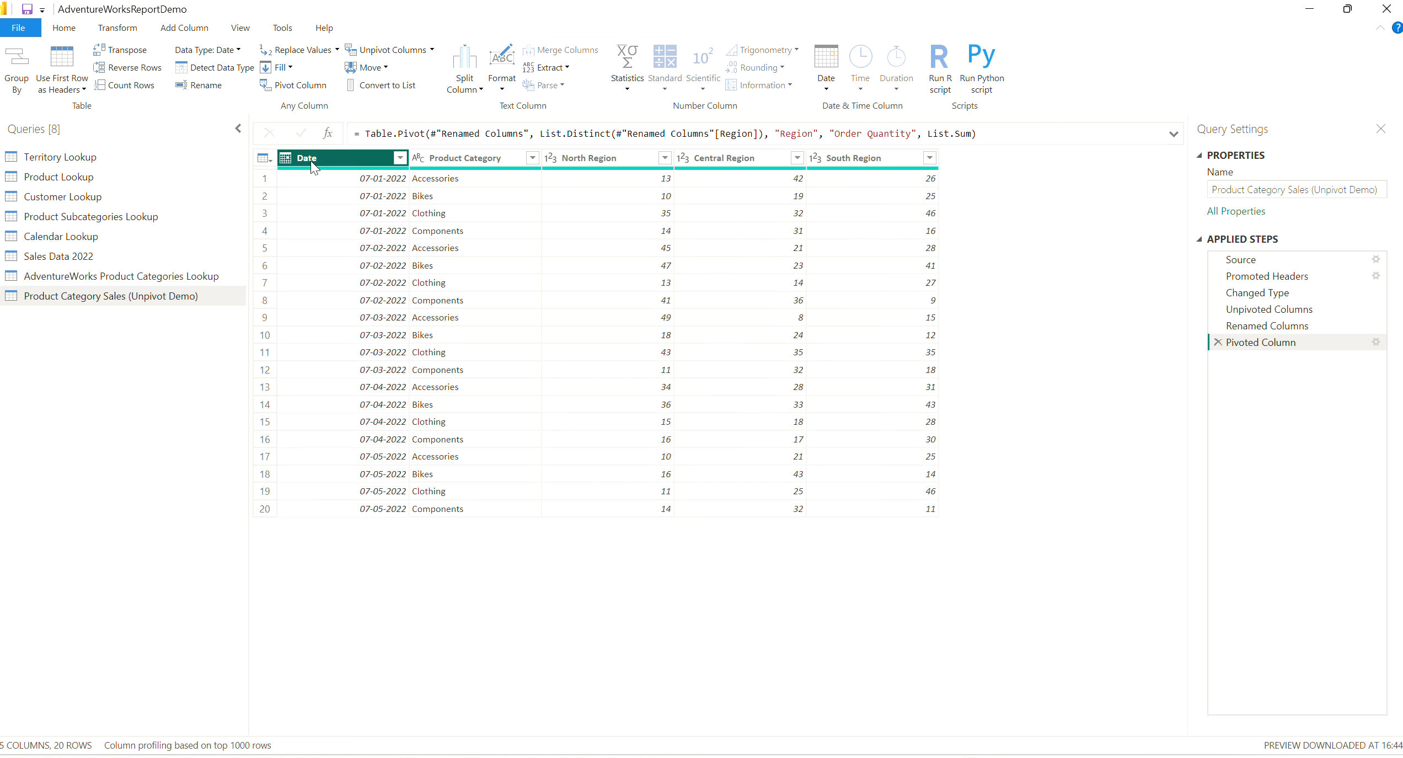
left_click(488, 476)
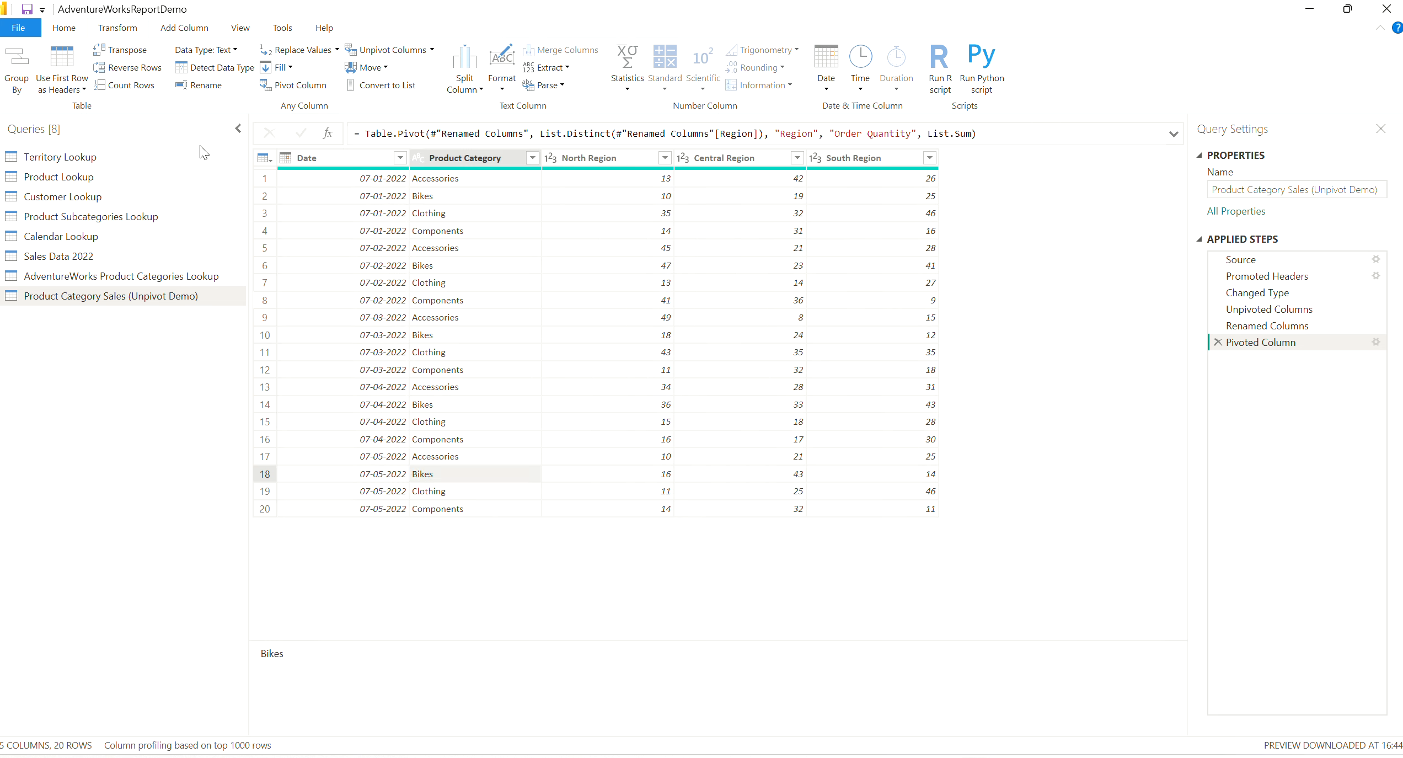
left_click(124, 55)
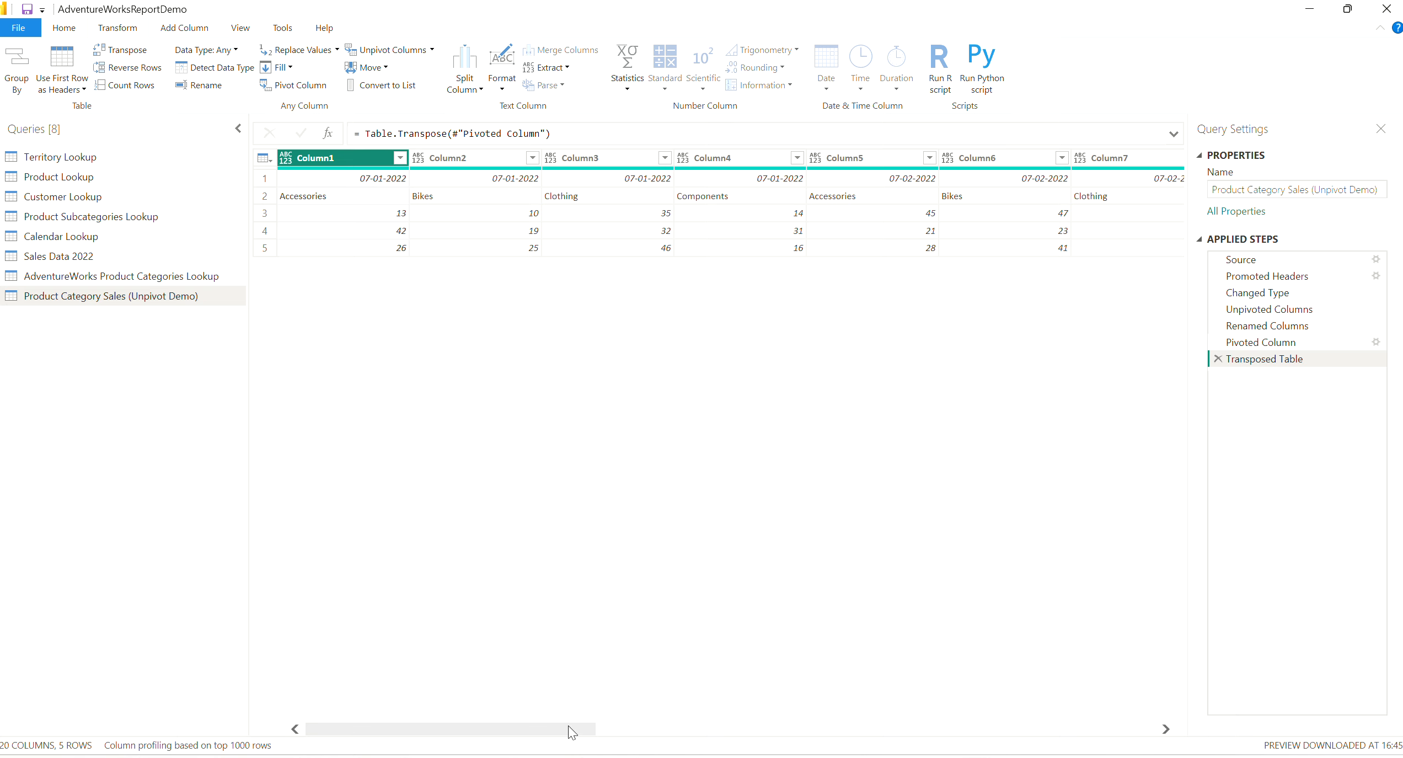
left_click_drag(571, 729, 461, 704)
left_click(391, 181)
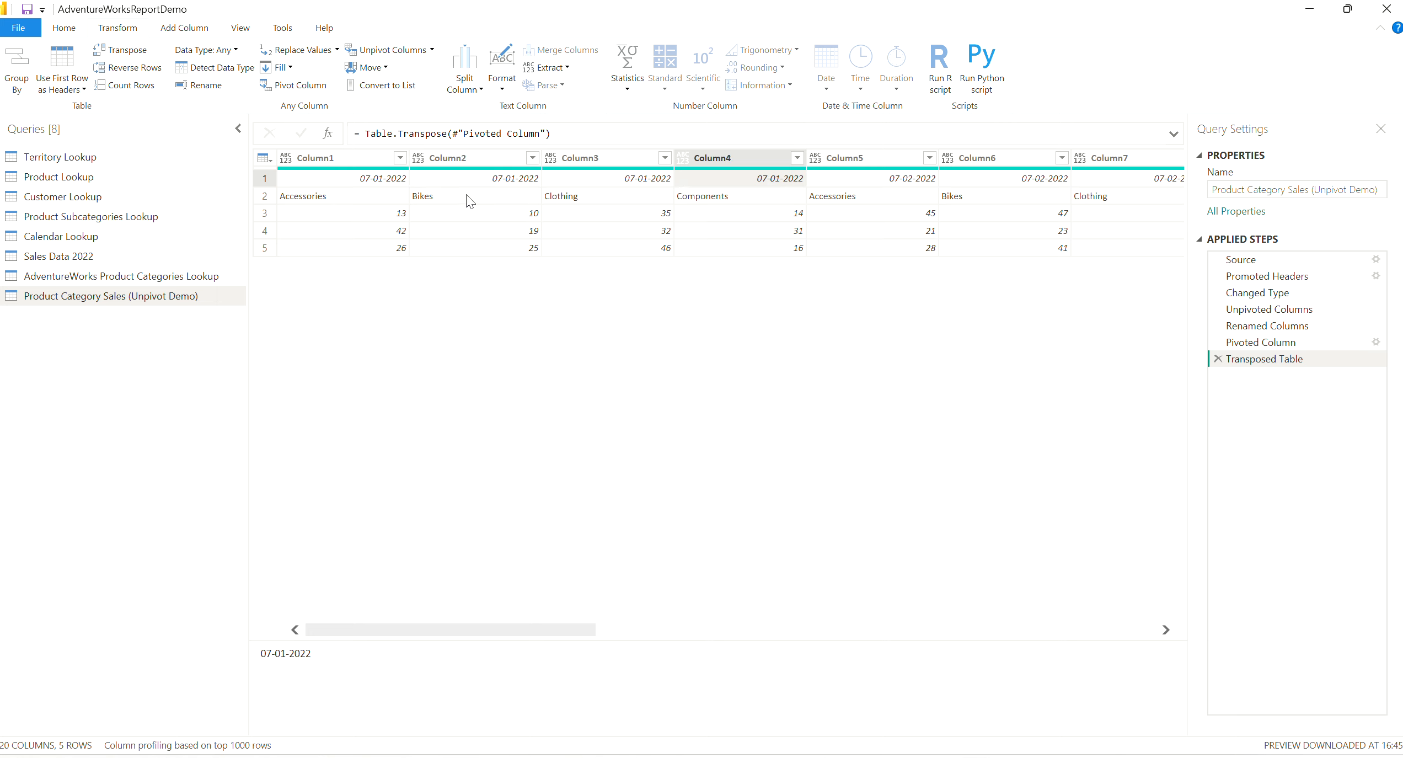
left_click(911, 181)
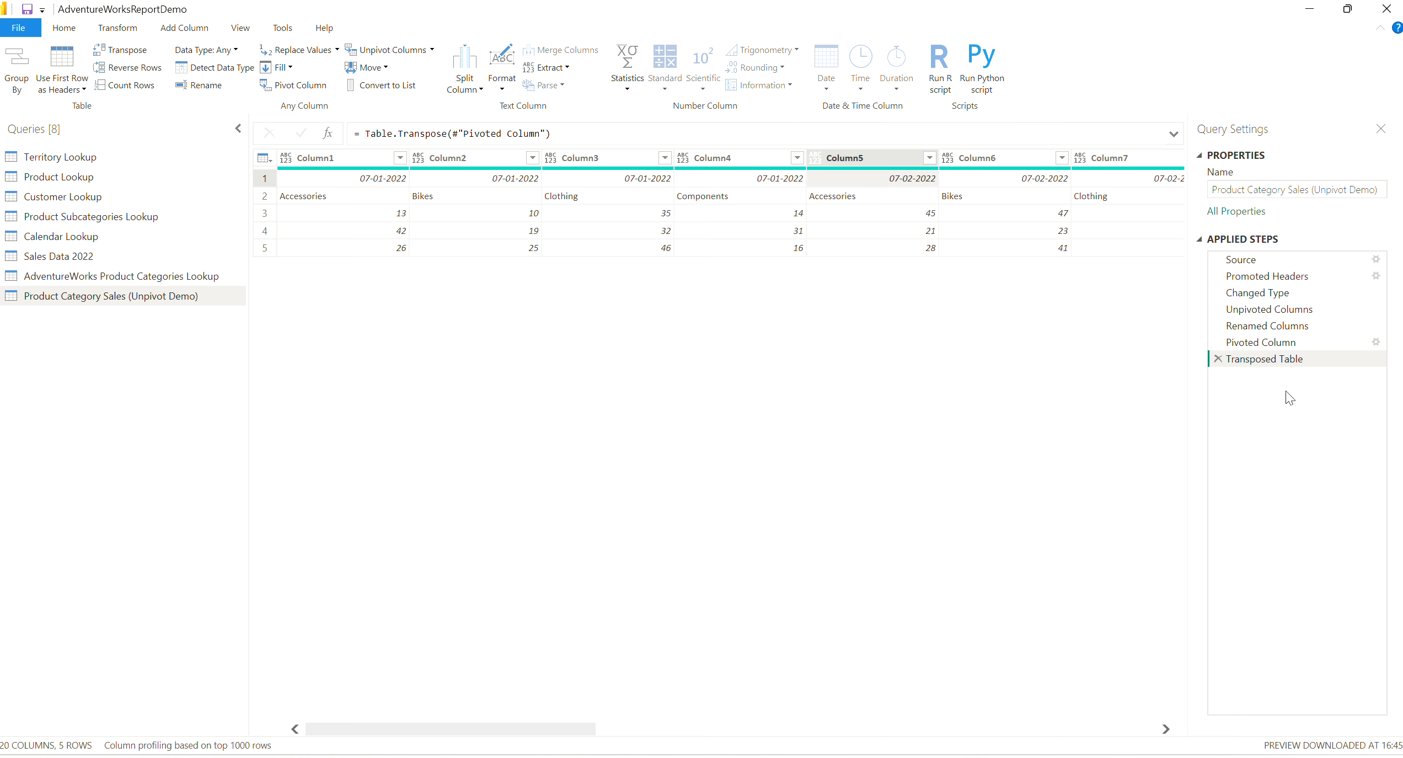
left_click(1218, 359)
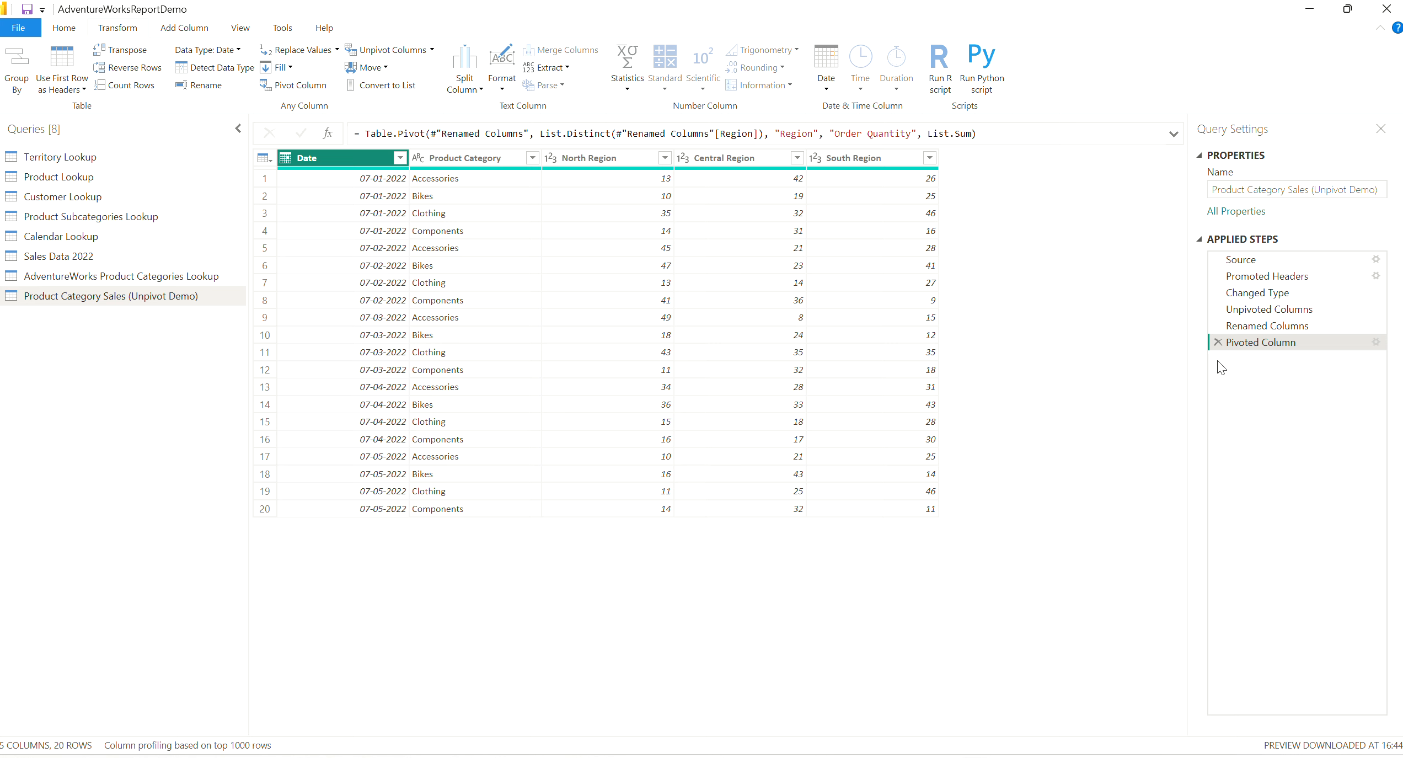